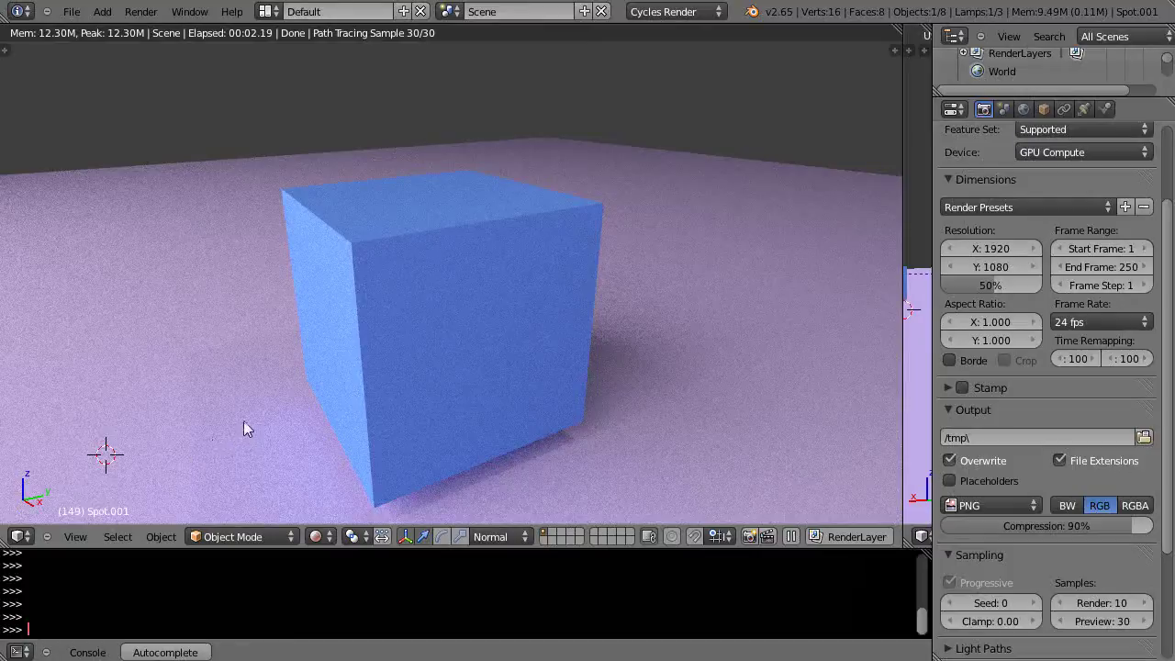
- Set viewport shading to Texture and switch the render engine to Blender Render
scroll(244, 420, down, 2)
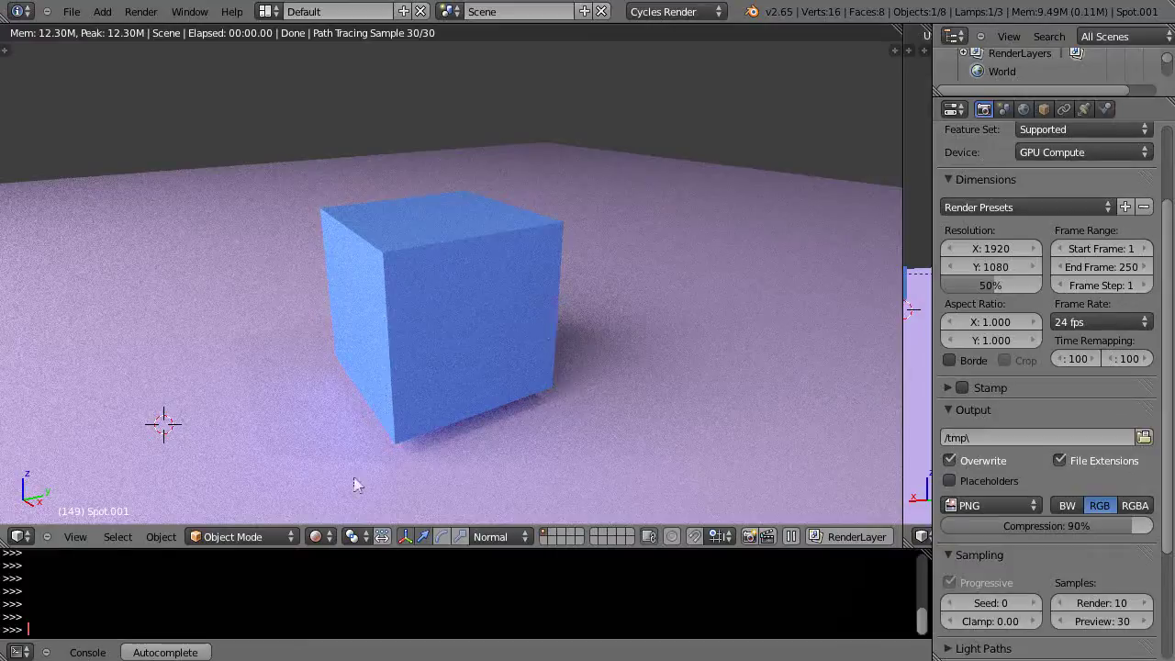
click(315, 536)
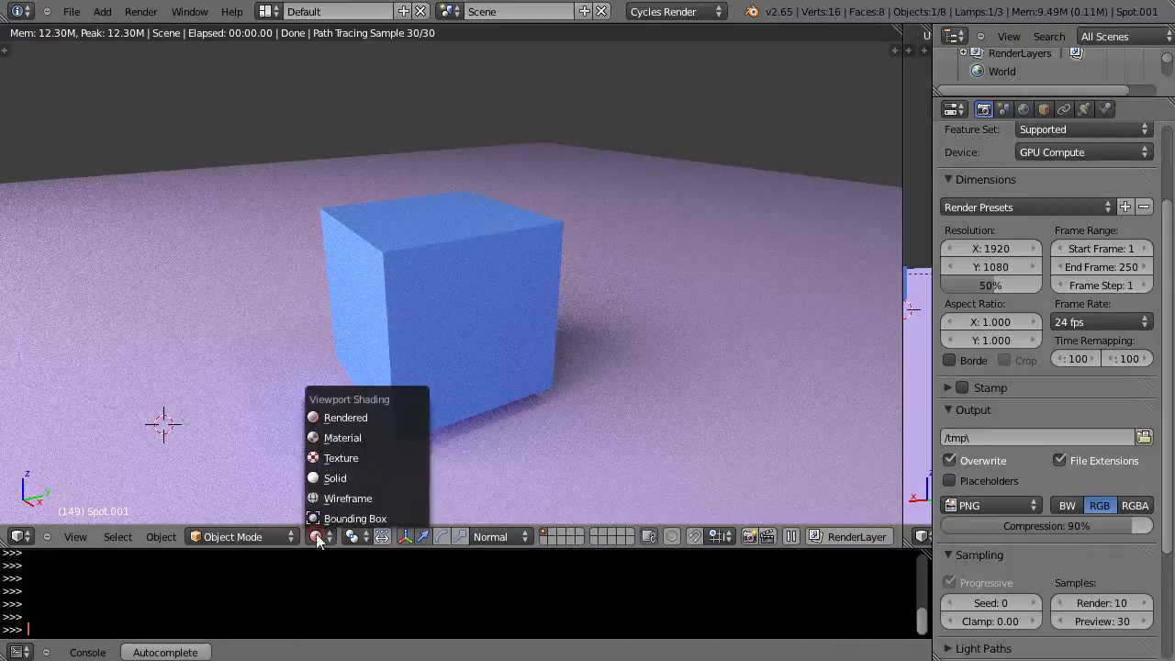
click(333, 458)
mouse_move(415, 414)
middle_down()
mouse_move(370, 404)
mouse_move(396, 407)
mouse_move(628, 251)
middle_up()
click(709, 12)
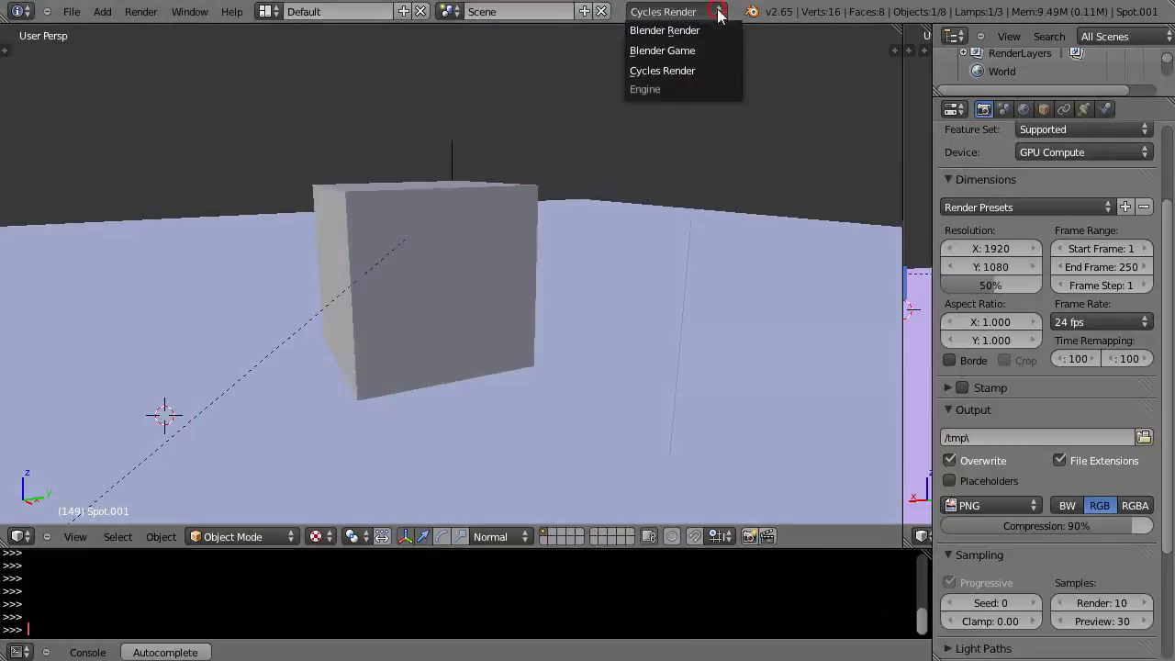
click(657, 31)
- Move the back wall plane onto another layer so it disappears
middle_drag(674, 283, 427, 189)
right_click(168, 151)
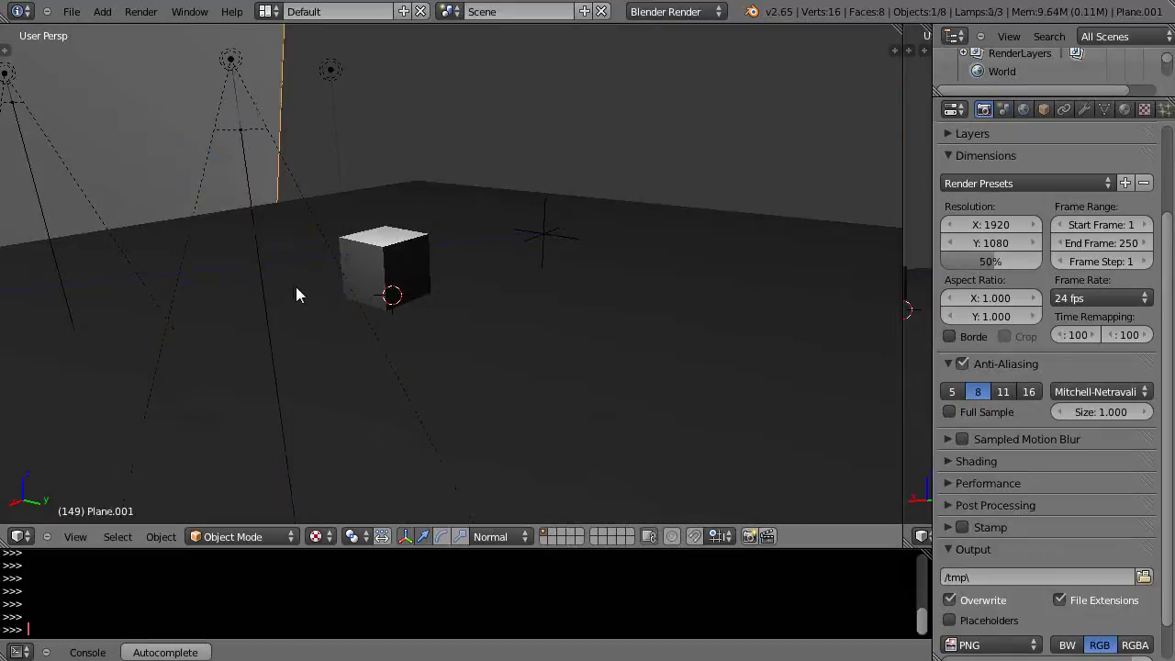
key(m)
click(444, 333)
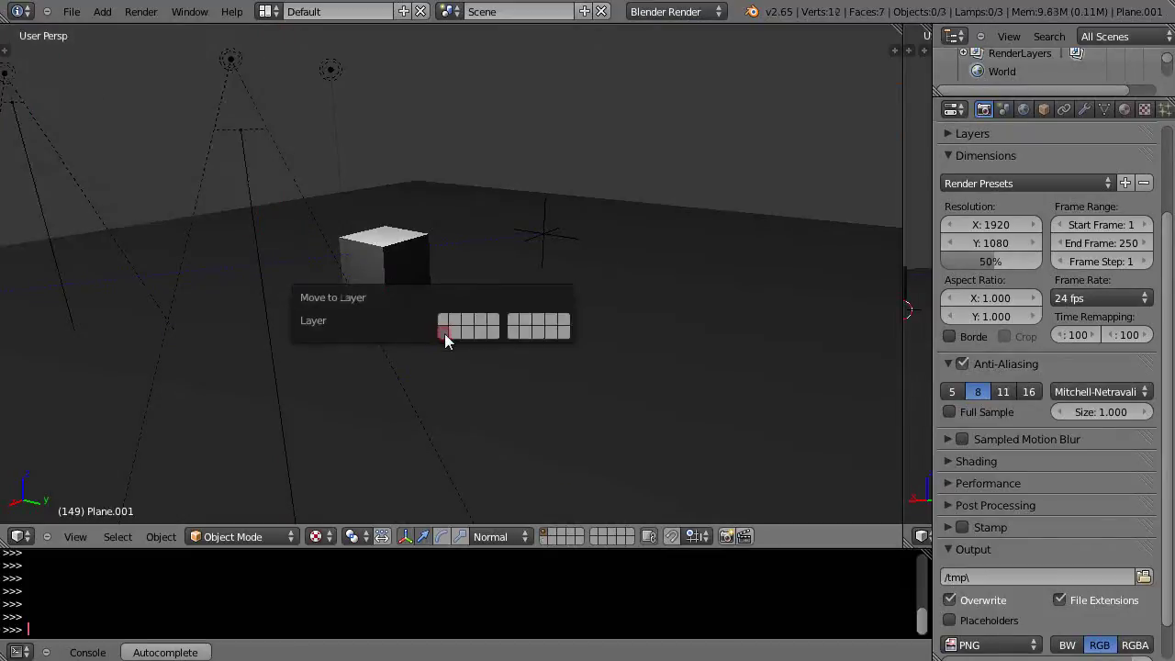
scroll(500, 389, down, 2)
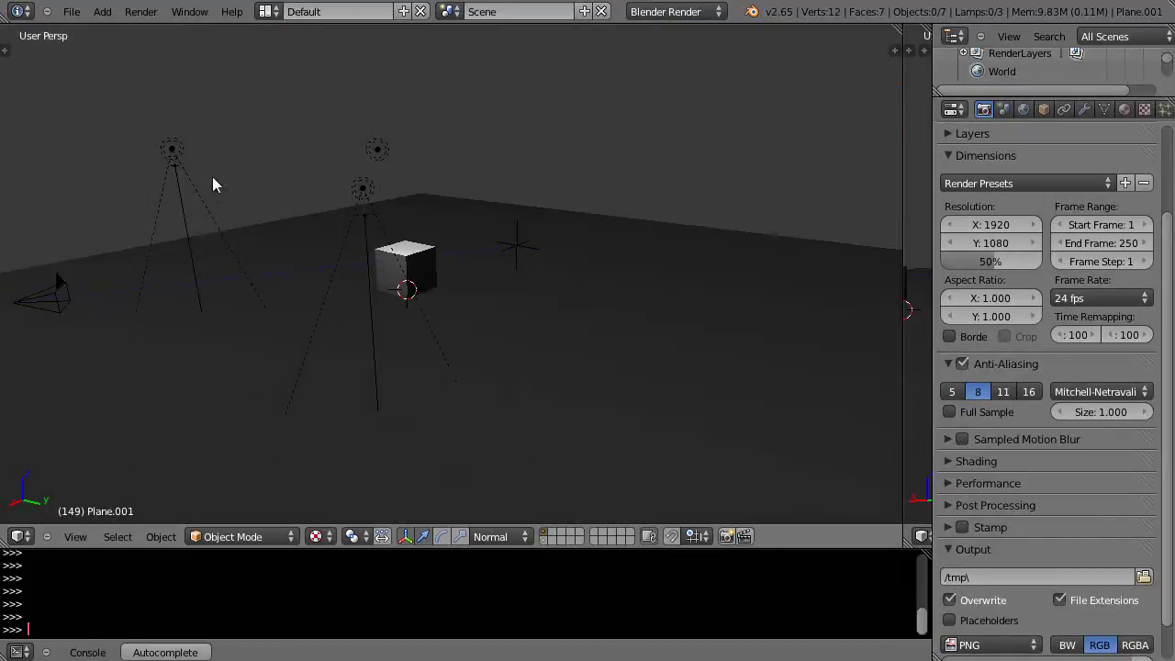
- Raise the upper-left spot lamp straight up and rotate it to aim downward
right_click(171, 149)
middle_drag(264, 300, 307, 303)
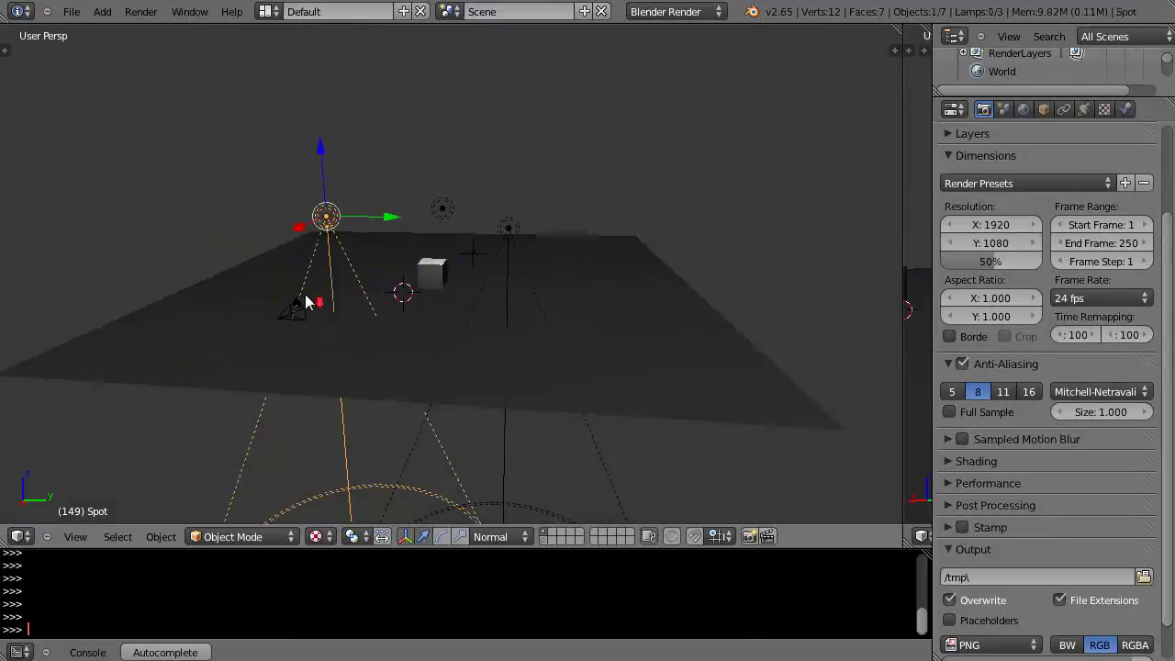
drag(320, 150, 333, 285)
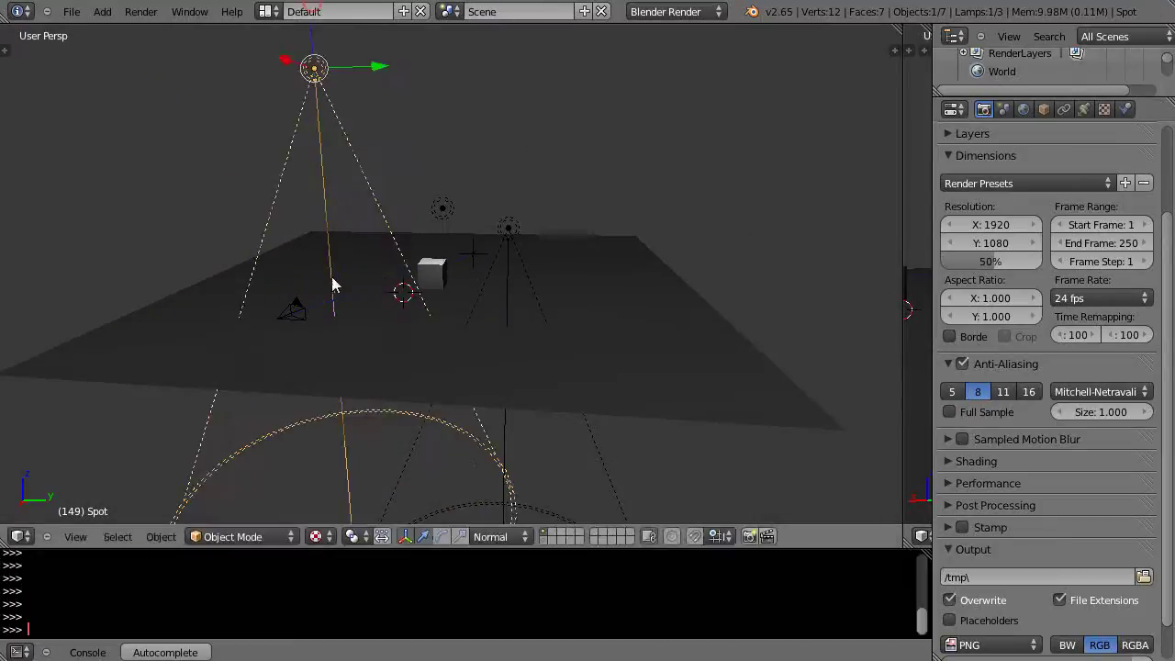
middle_drag(356, 299, 487, 306)
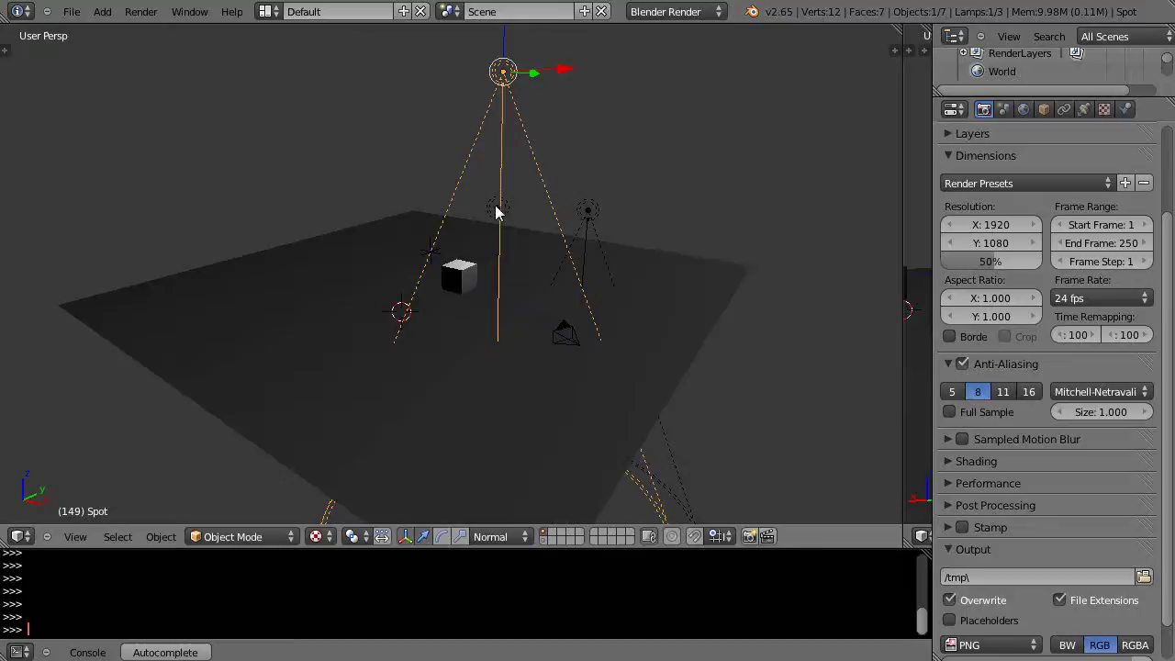
key(r)
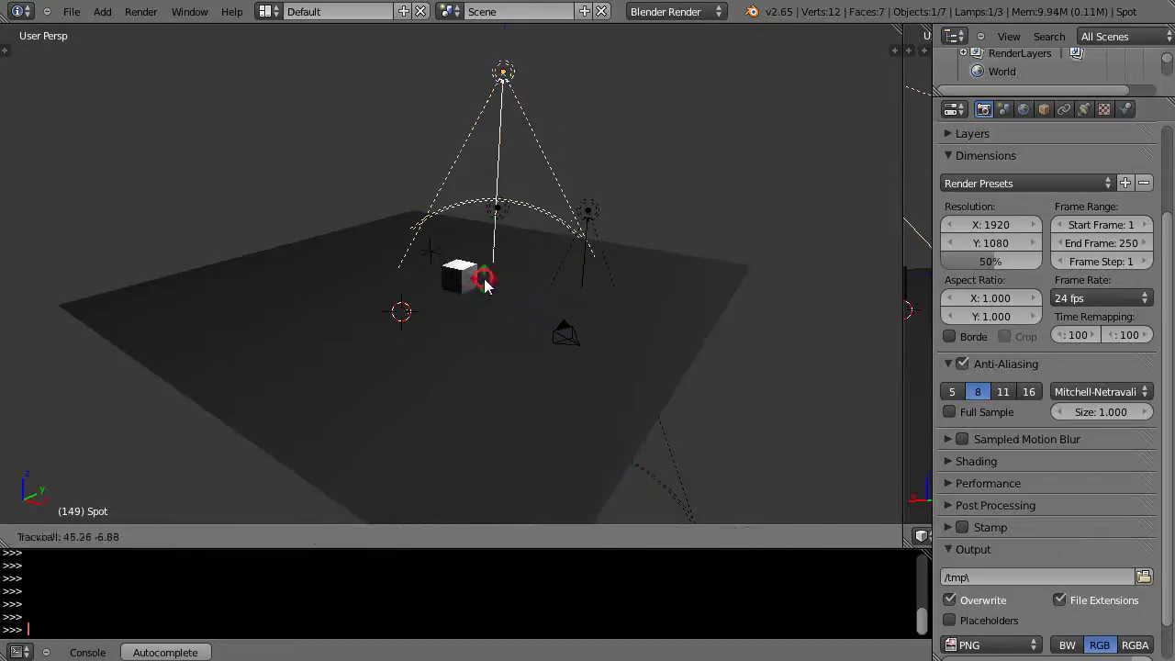
click(559, 297)
middle_drag(559, 298, 486, 306)
- Raise Spot.001, slide it sideways, and tilt its cone down toward the cube
right_click(570, 233)
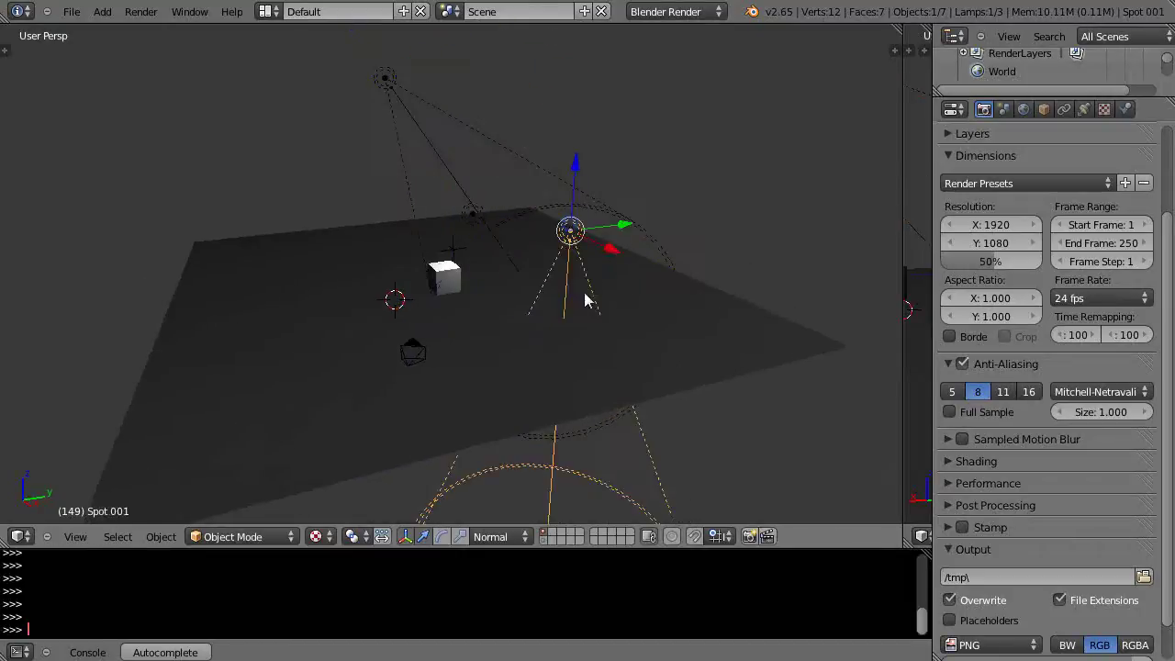
scroll(592, 296, down, 3)
drag(530, 184, 671, 108)
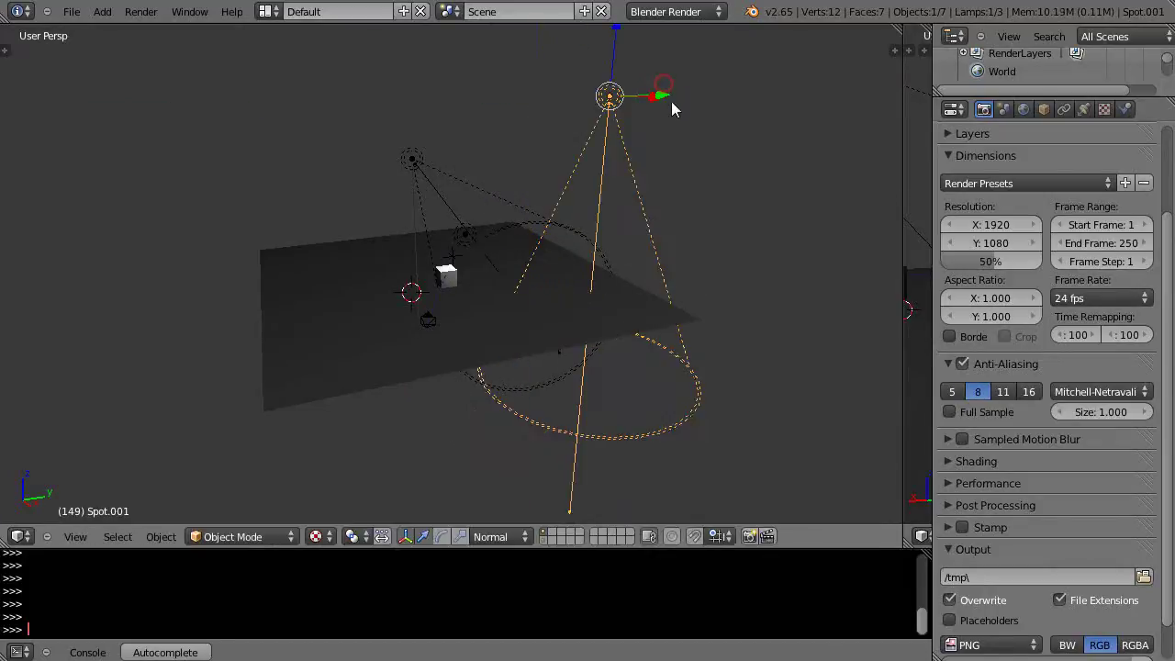
key(r)
key(r)
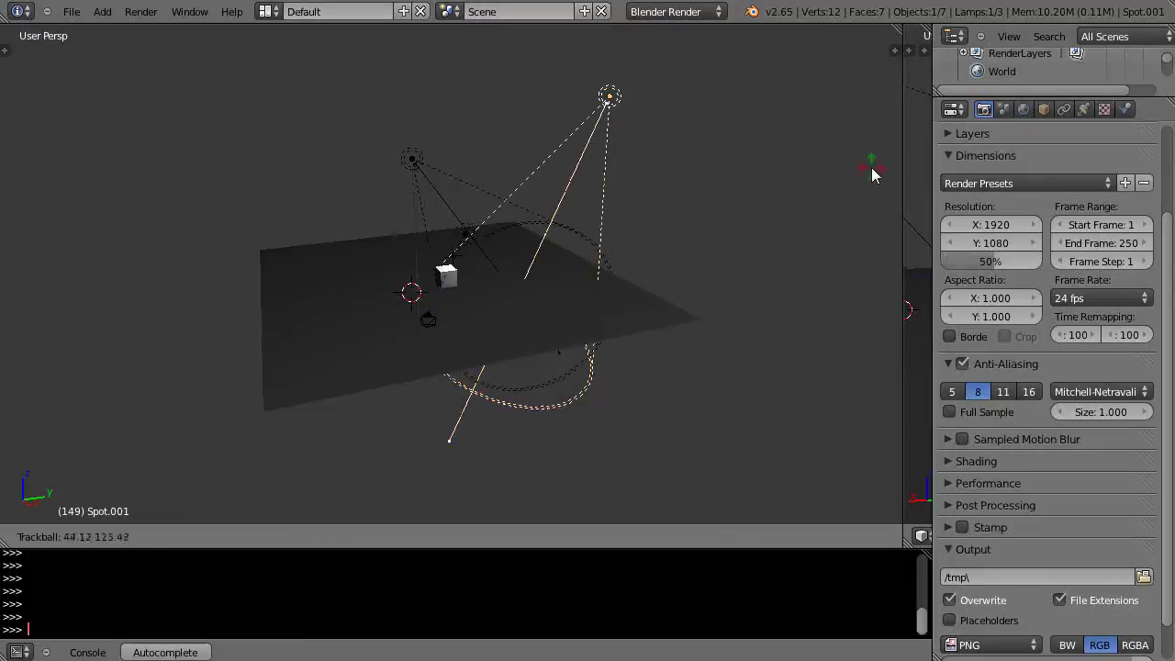
click(870, 167)
middle_drag(702, 325, 510, 268)
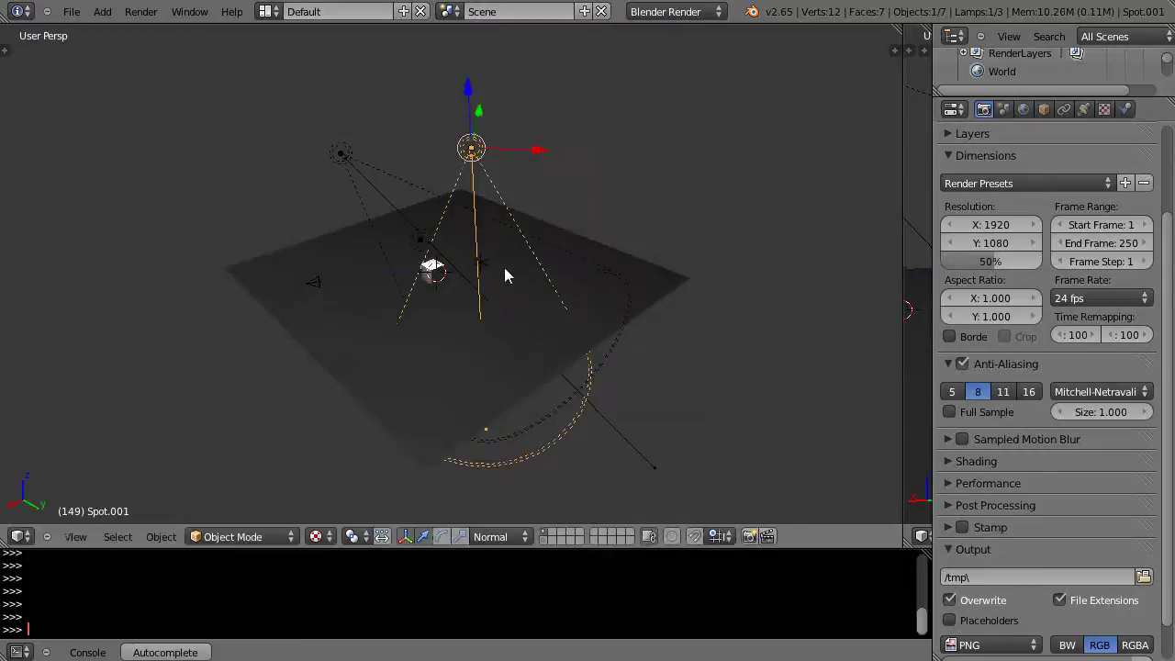
key(r)
key(r)
click(444, 338)
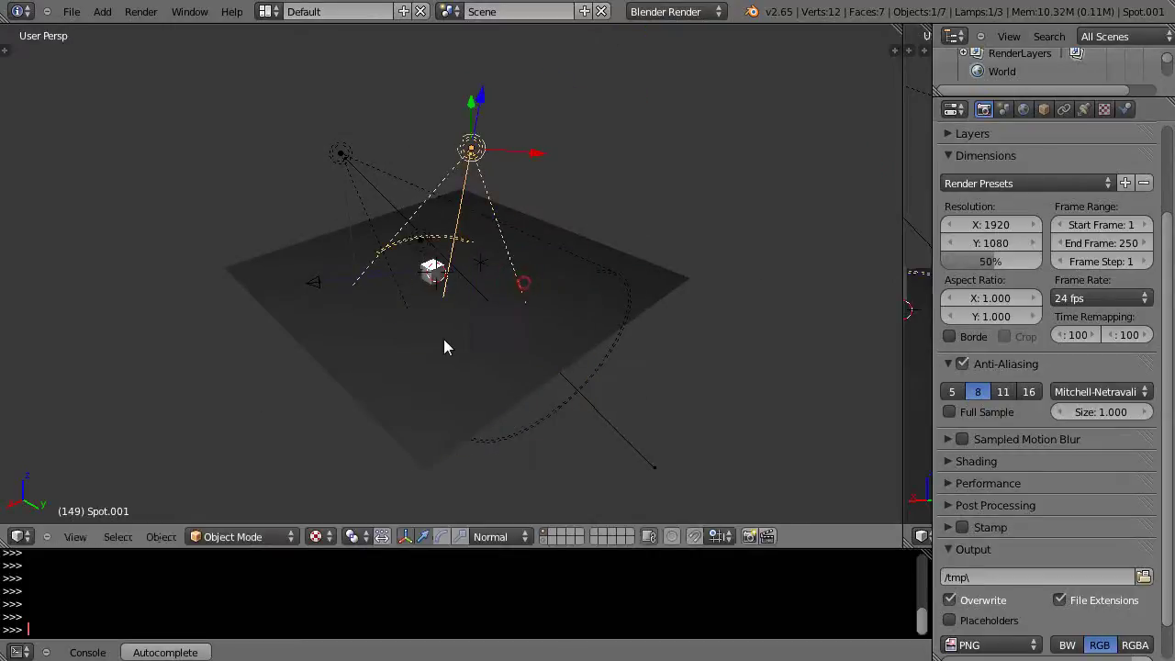
middle_drag(444, 339, 518, 346)
- Switch the render engine to Blender Game and enable GLSL shading
click(674, 11)
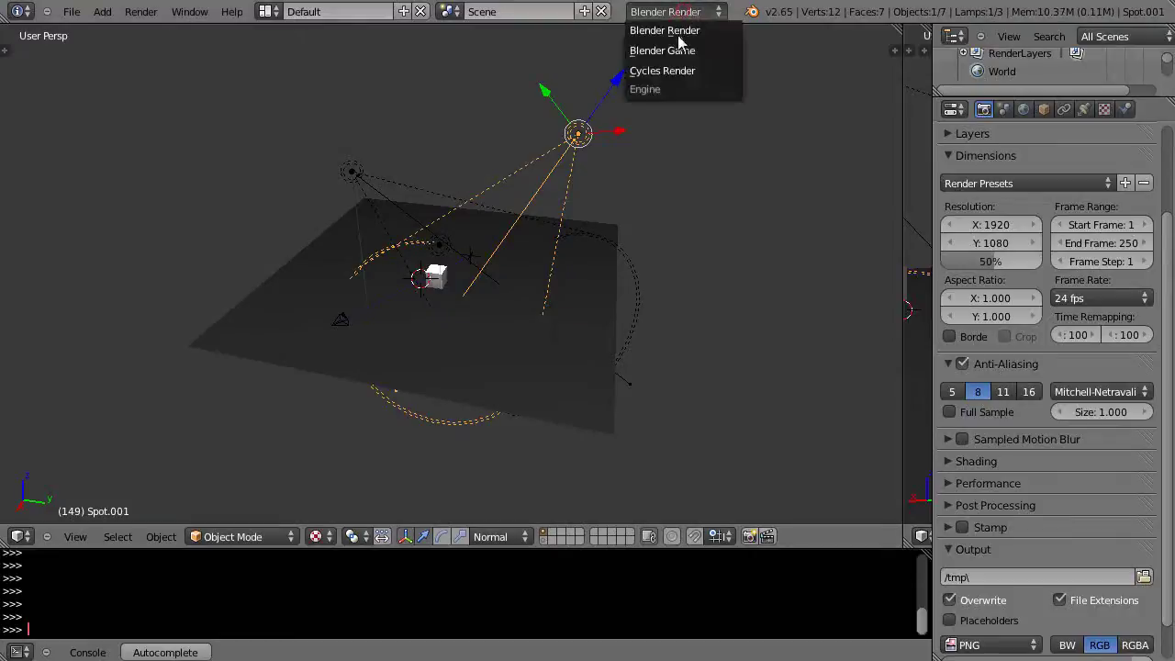
click(674, 52)
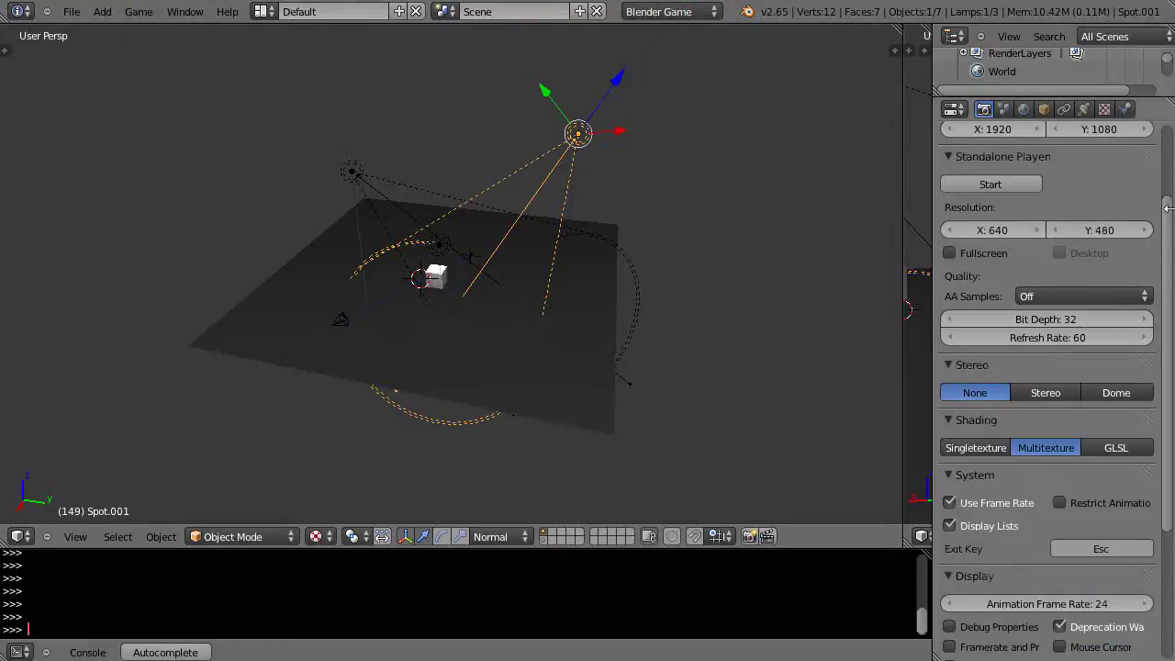
drag(1163, 218, 1171, 376)
click(1115, 250)
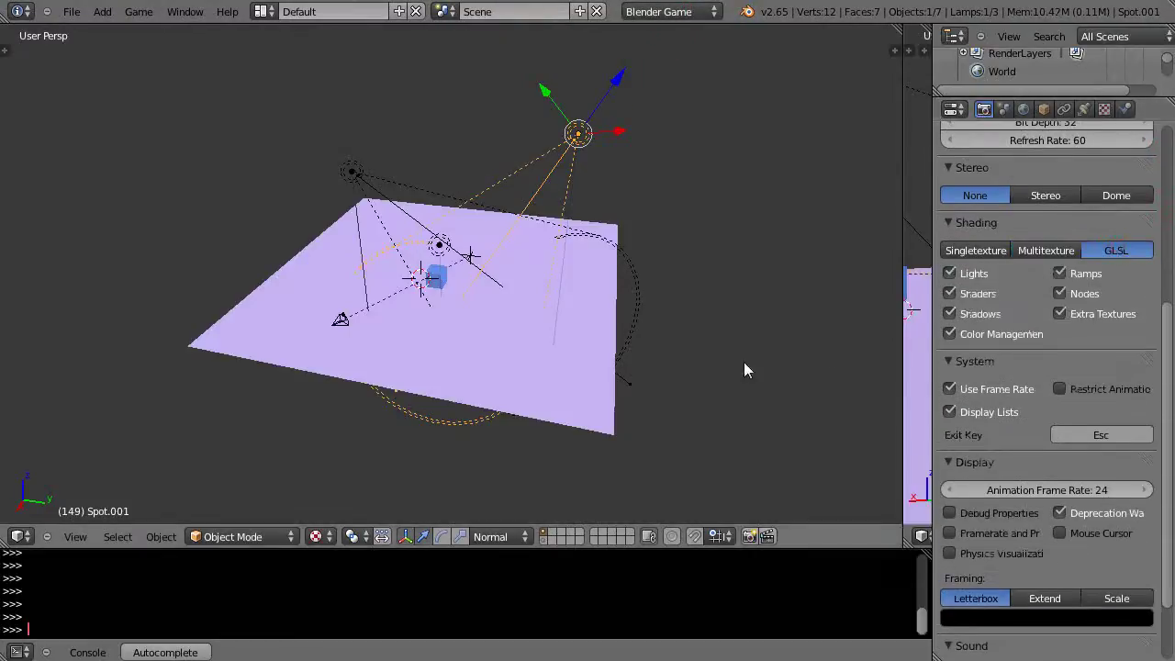
scroll(734, 381, up, 3)
- Adjust the view of the scene and select the floor plane
middle_drag(600, 444, 795, 86)
scroll(624, 226, up, 1)
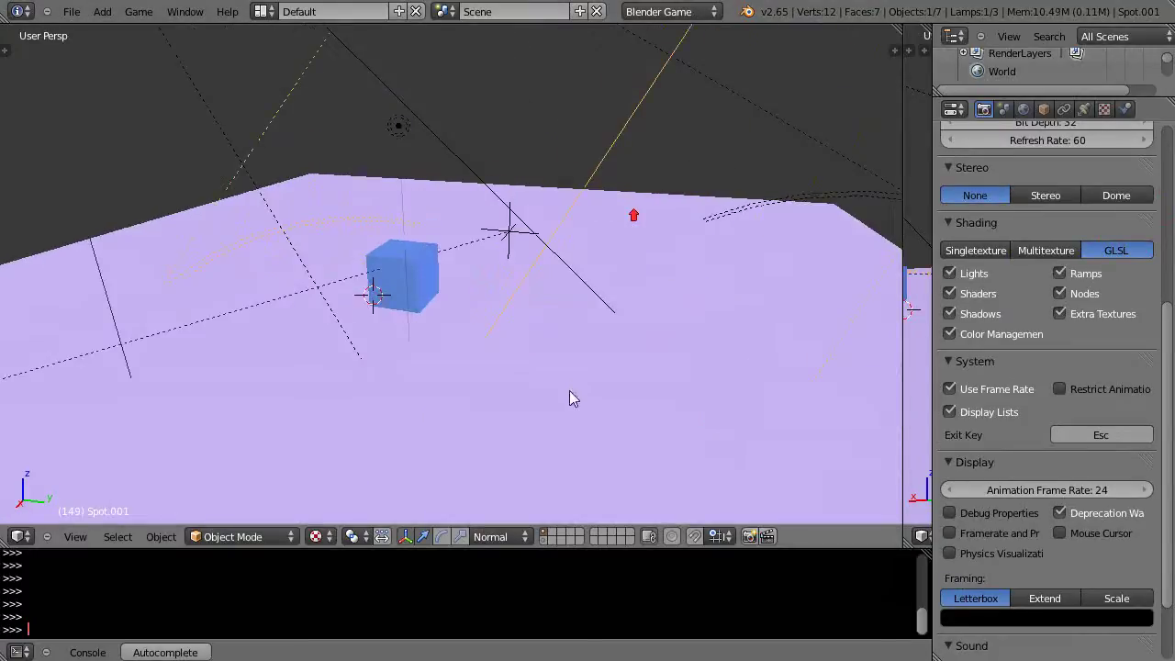
scroll(559, 380, down, 3)
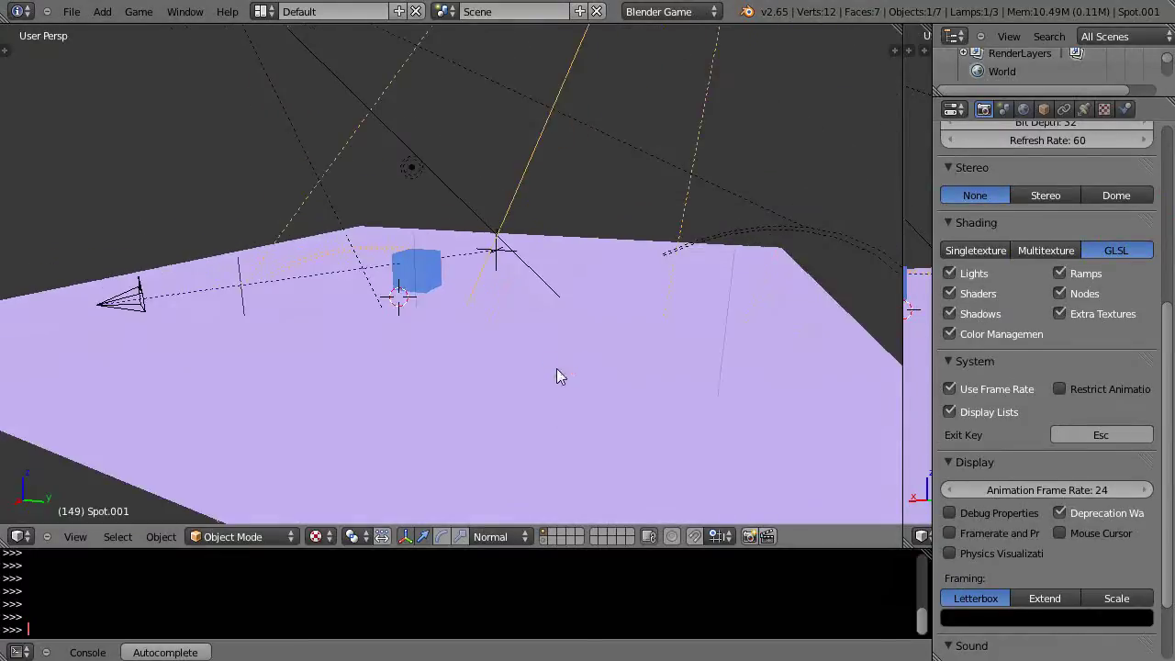
scroll(459, 426, down, 3)
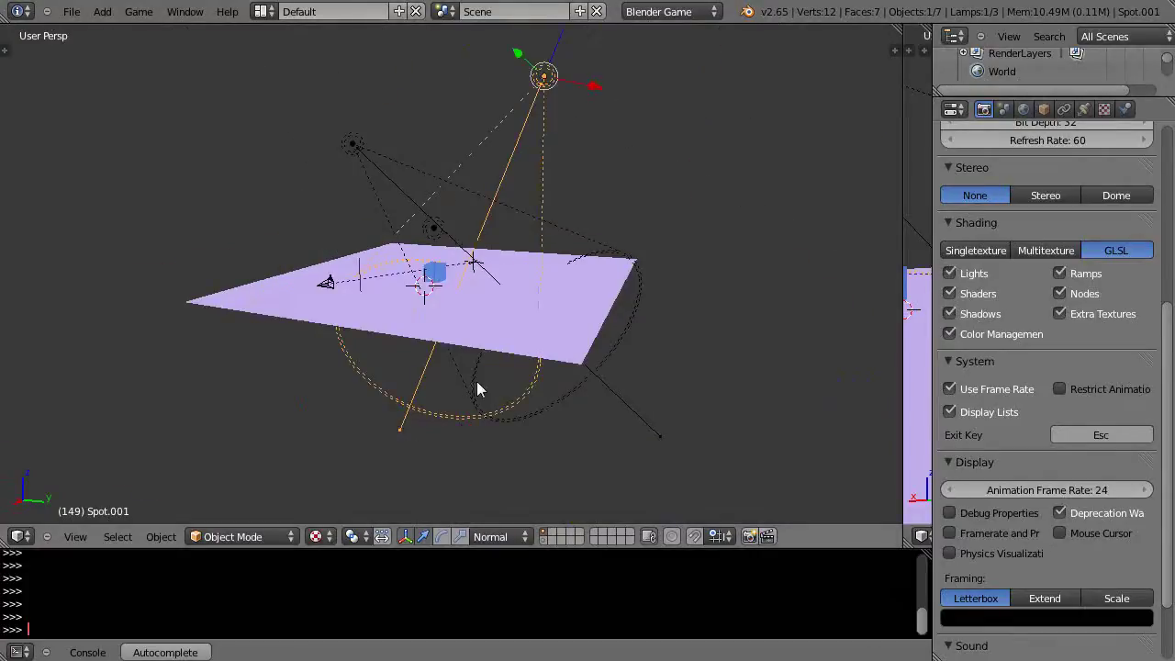
scroll(479, 385, up, 2)
scroll(379, 287, up, 2)
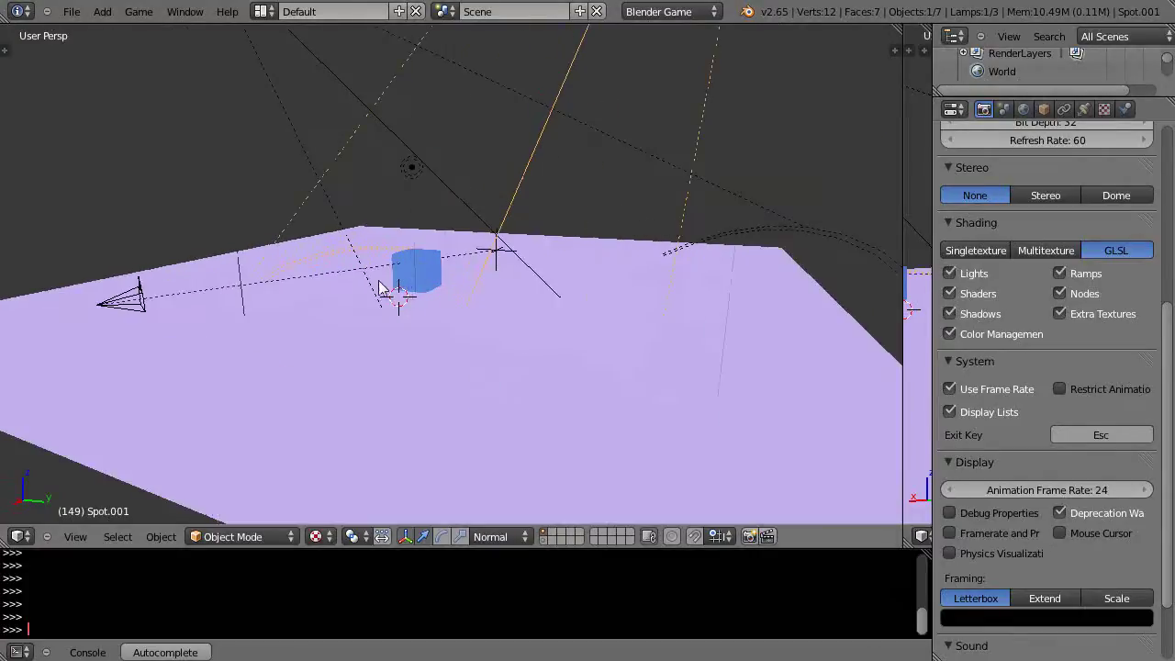
right_click(540, 387)
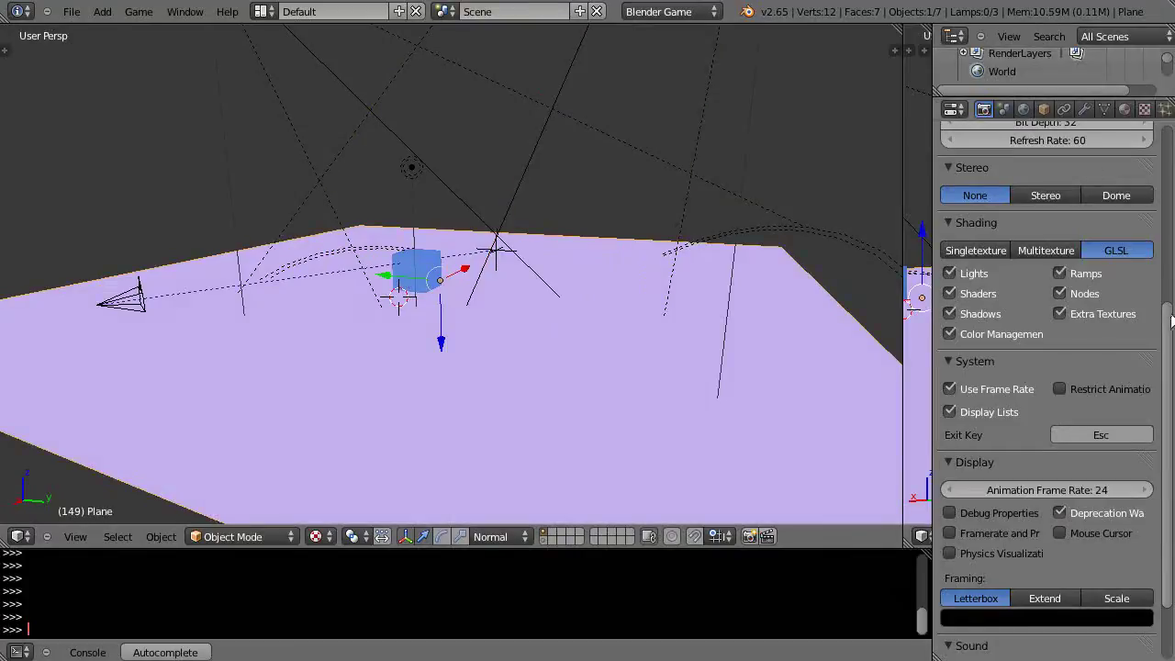
scroll(1171, 319, up, 8)
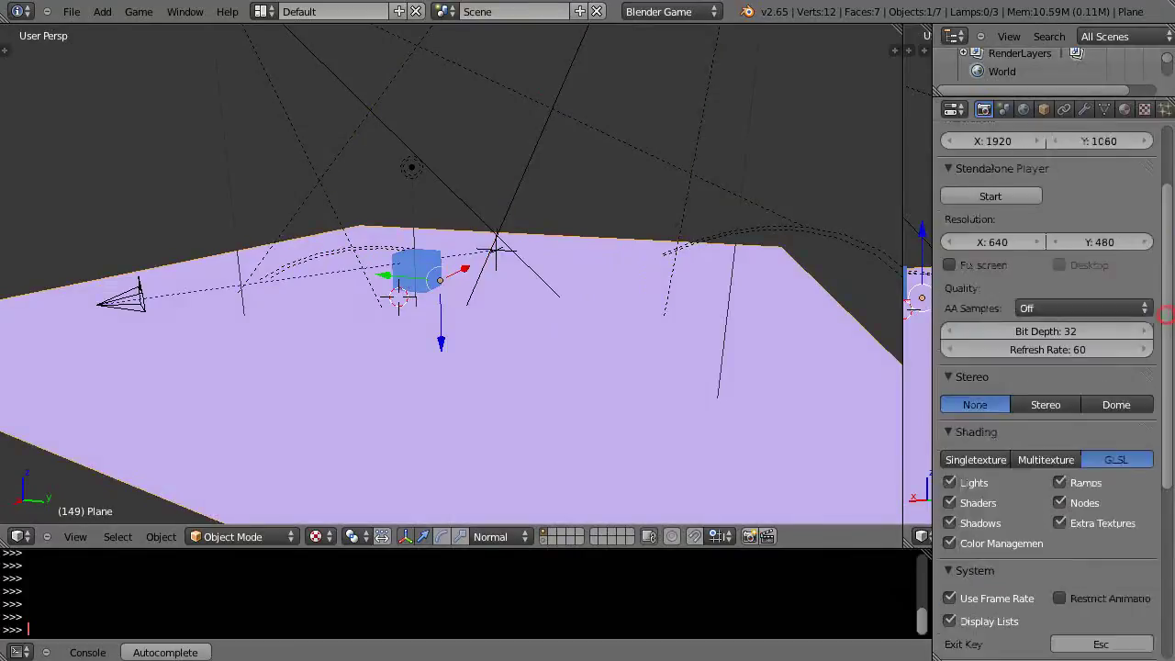
- Replace the floor plane's Material.001 with a new material
click(1125, 110)
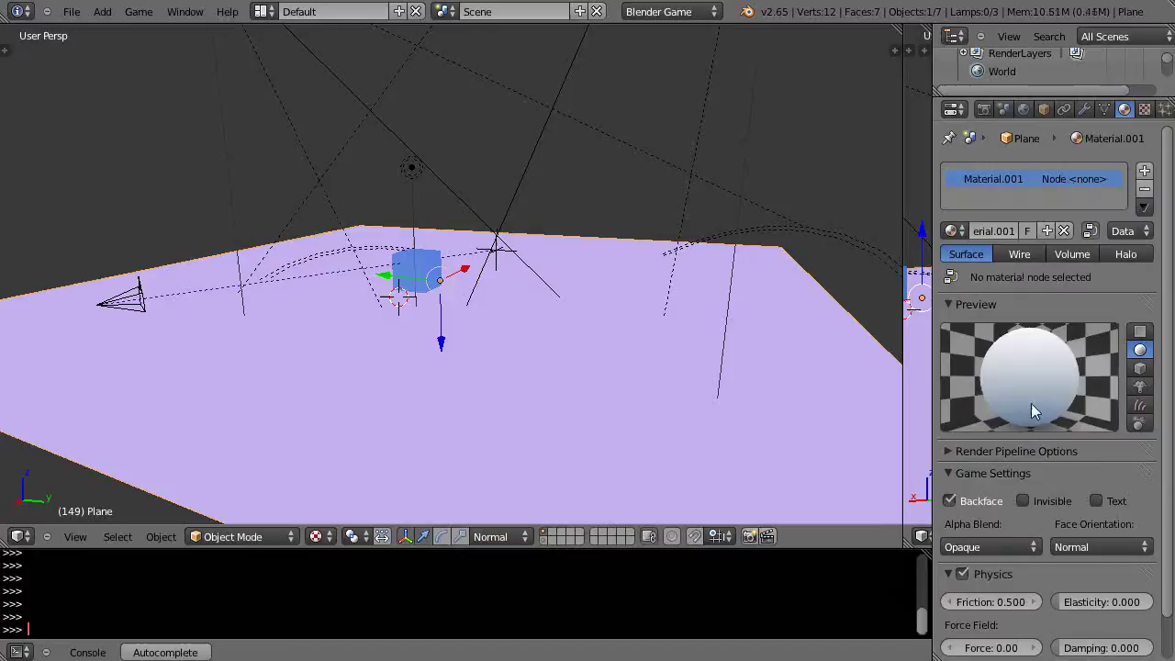
click(1144, 191)
click(999, 236)
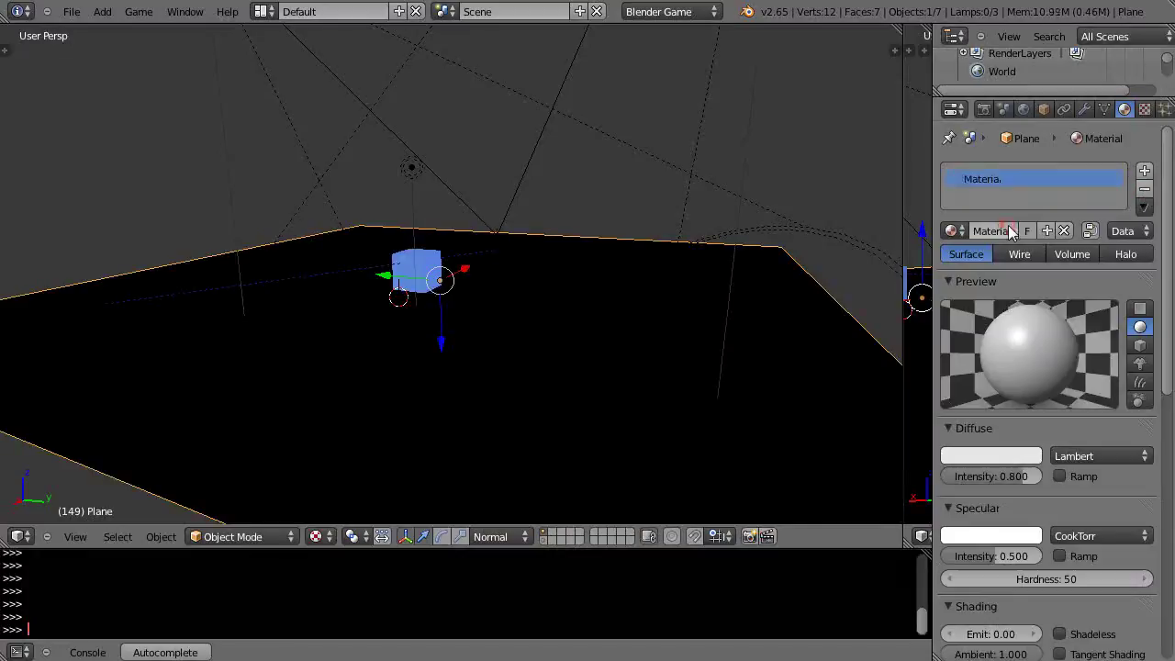
click(989, 456)
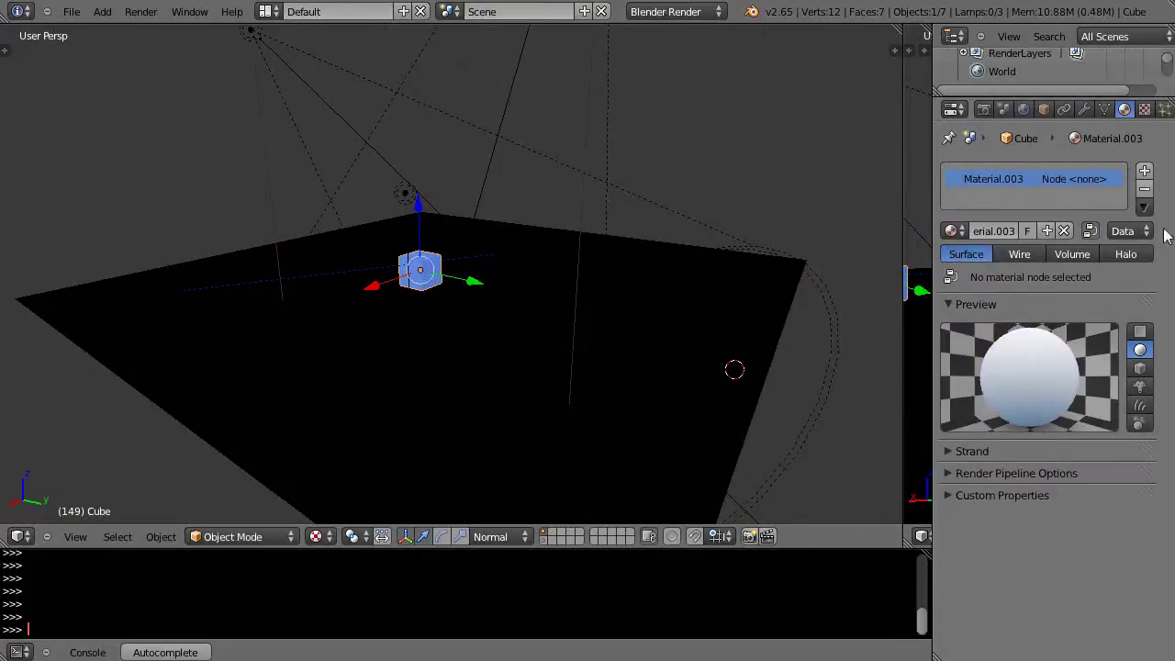
- Swap the cube's Material.003 for a new material with a saturated blue diffuse colour
click(1143, 188)
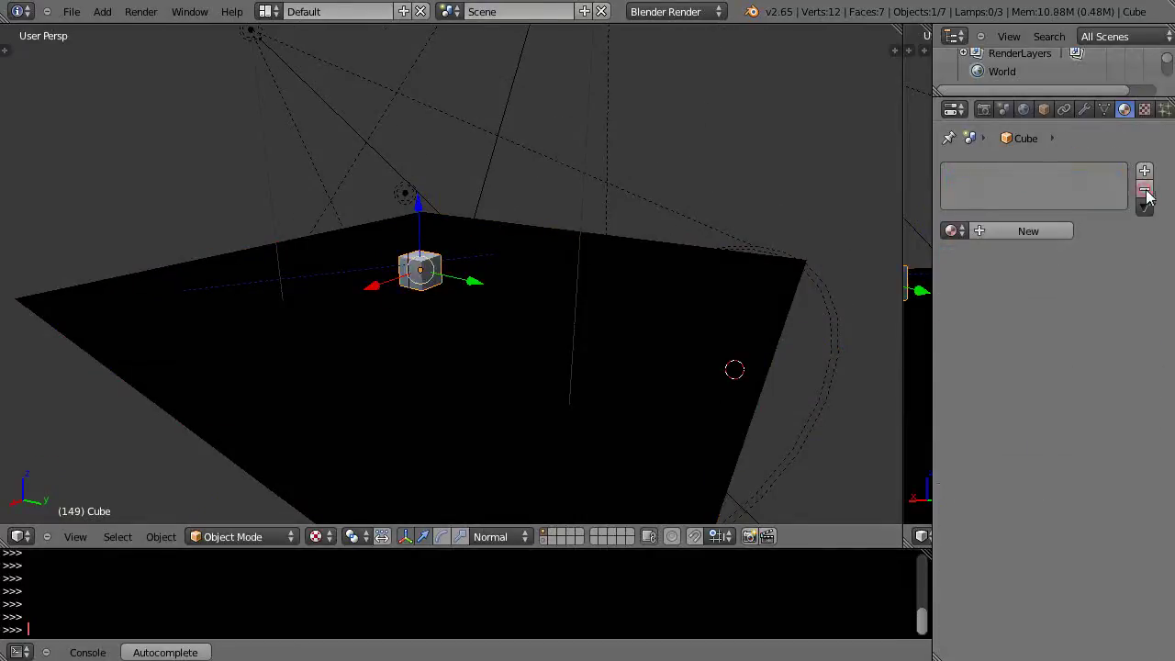
click(1018, 231)
click(996, 456)
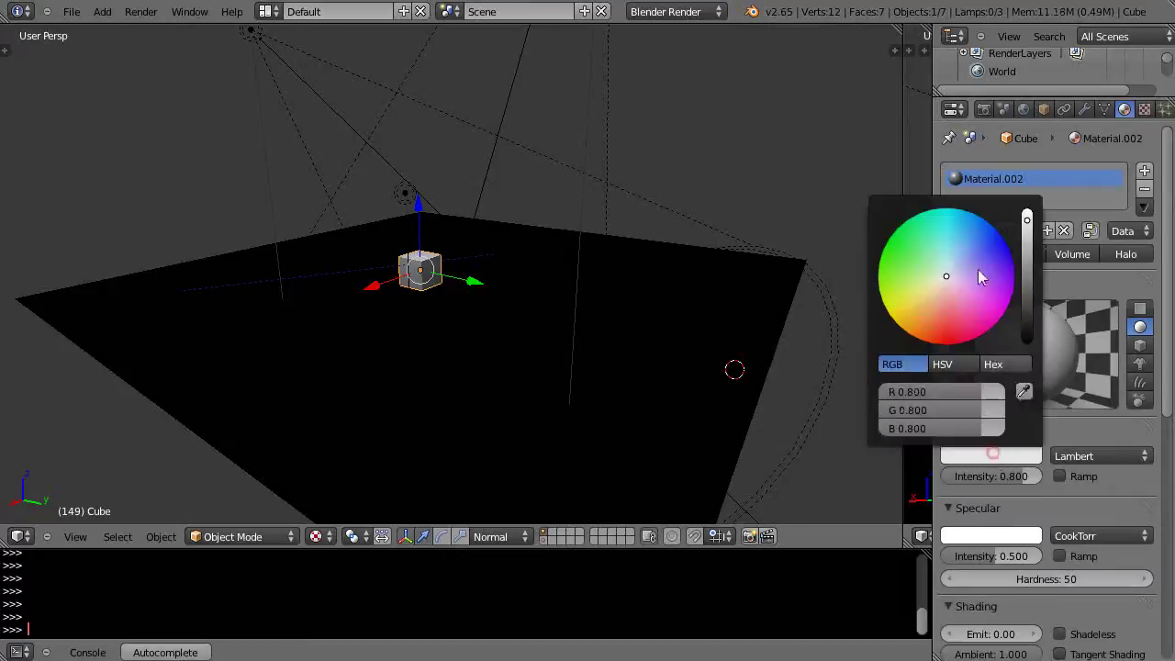
click(952, 248)
drag(960, 251, 980, 235)
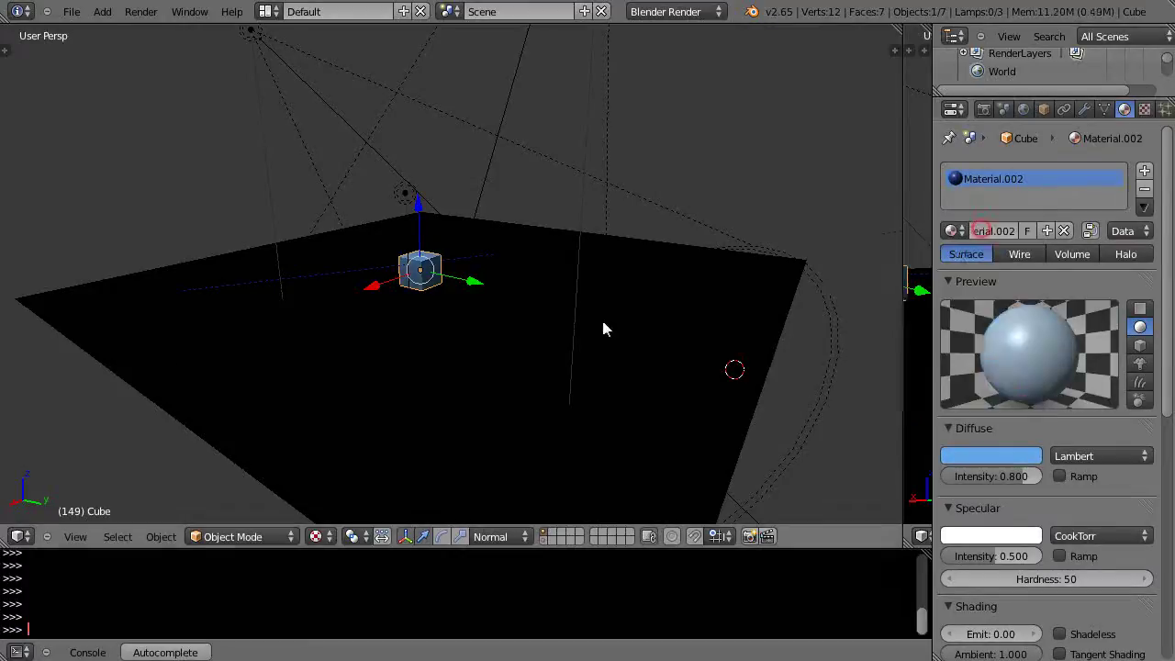
- Select the floor plane and rotate it 180° around X (rx180)
right_click(577, 349)
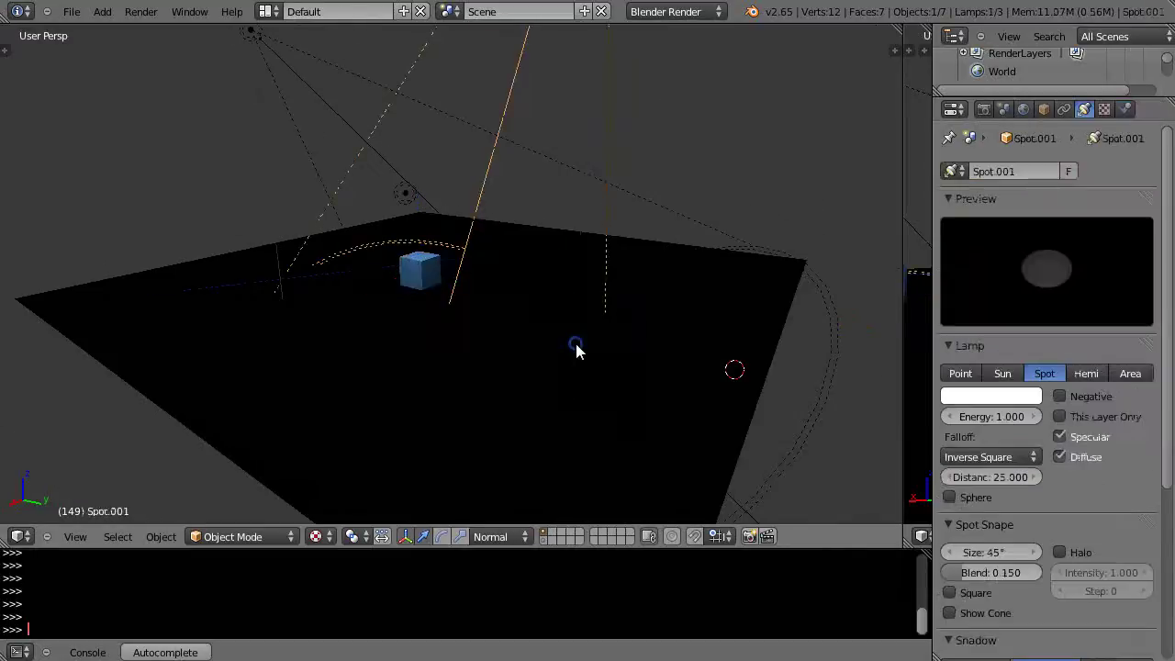
right_click(536, 370)
text(r)
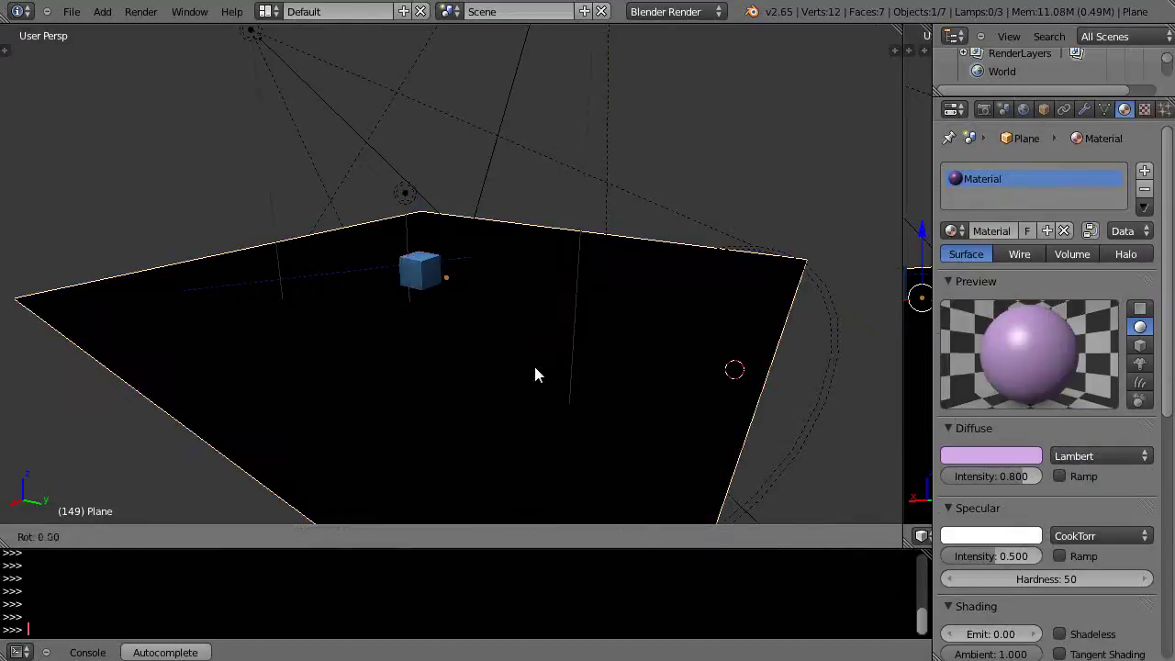
text(x180)
key(Return)
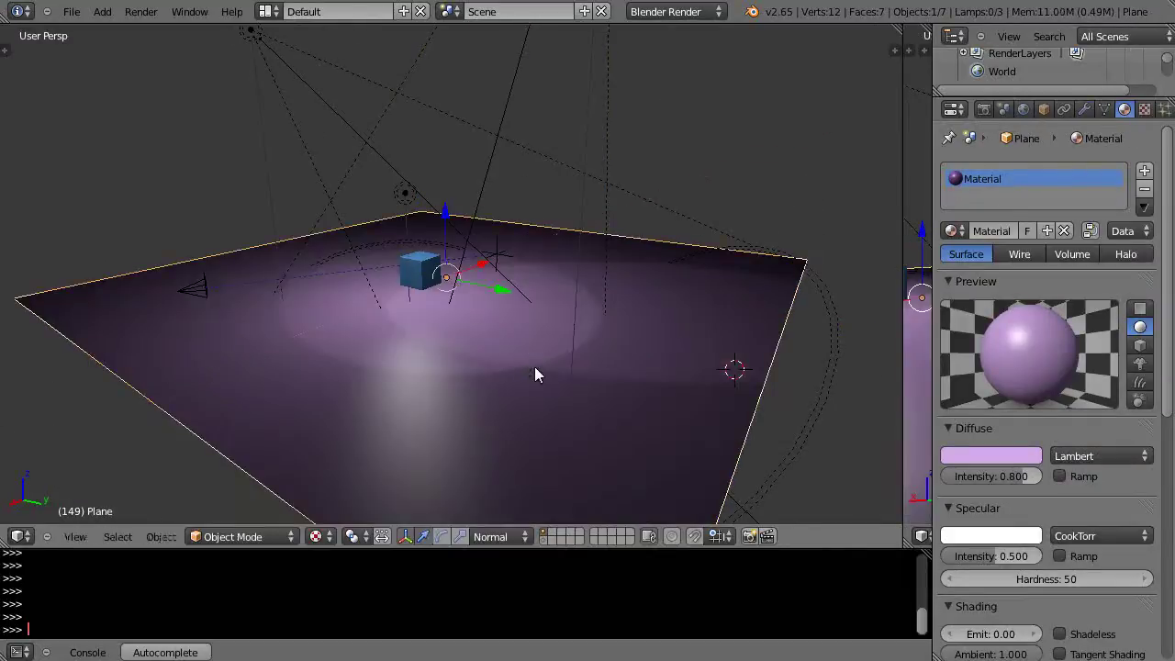
- Place the 3D cursor above the floor for new objects
click(534, 366)
scroll(541, 377, up, 3)
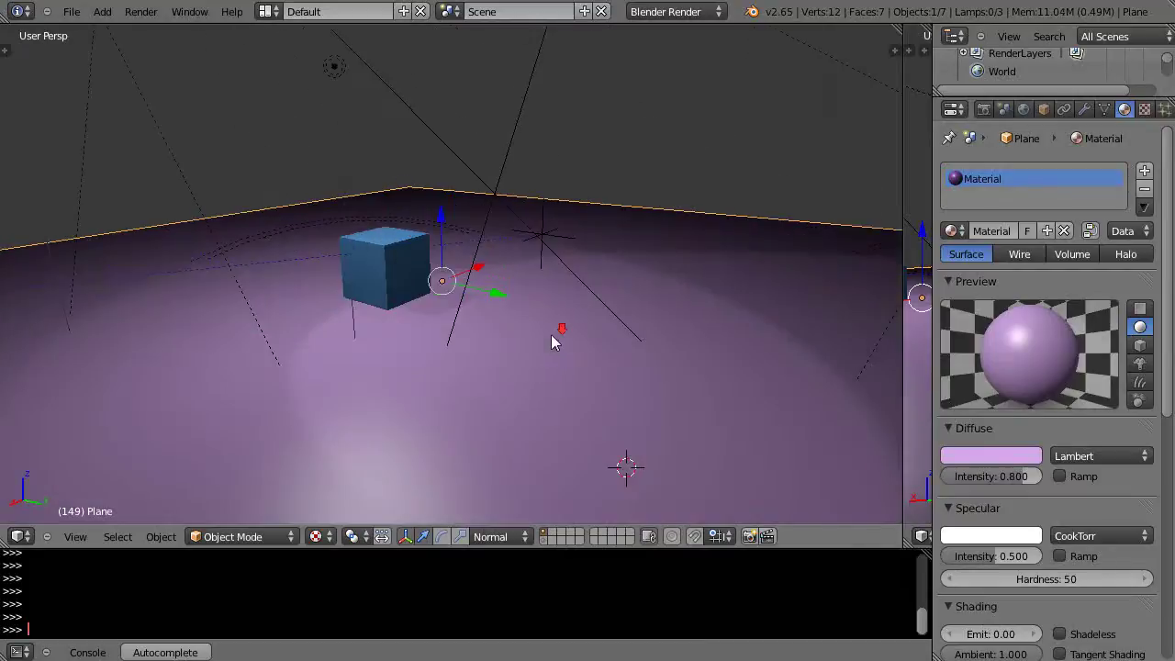
scroll(546, 354, down, 3)
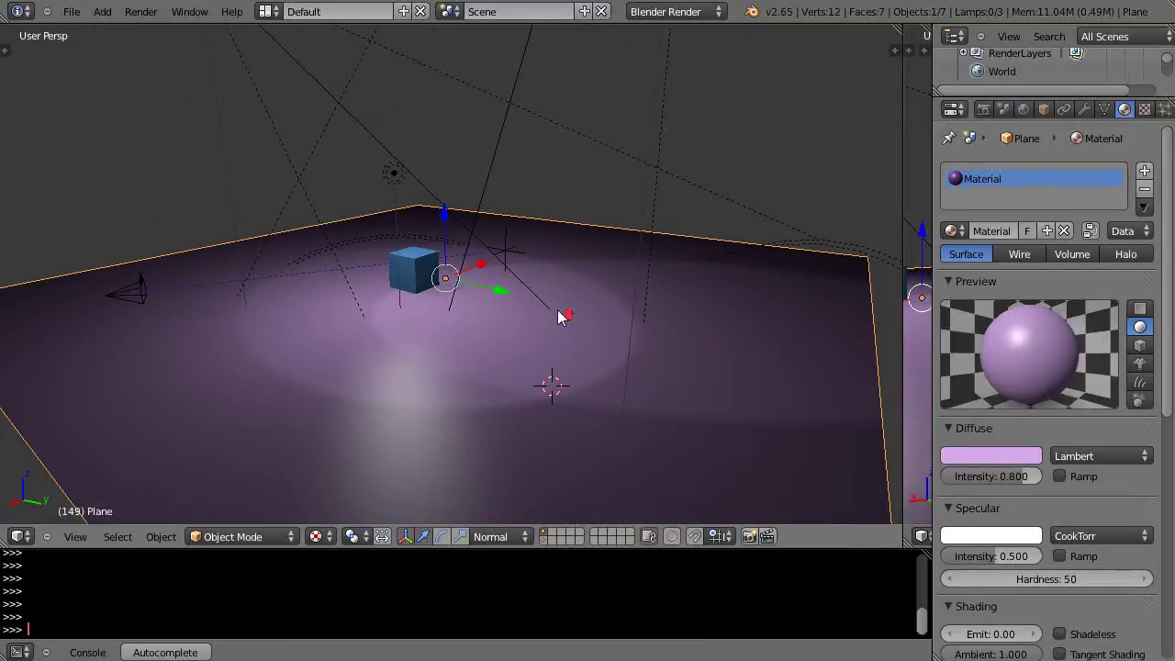
scroll(562, 317, up, 5)
scroll(558, 306, down, 4)
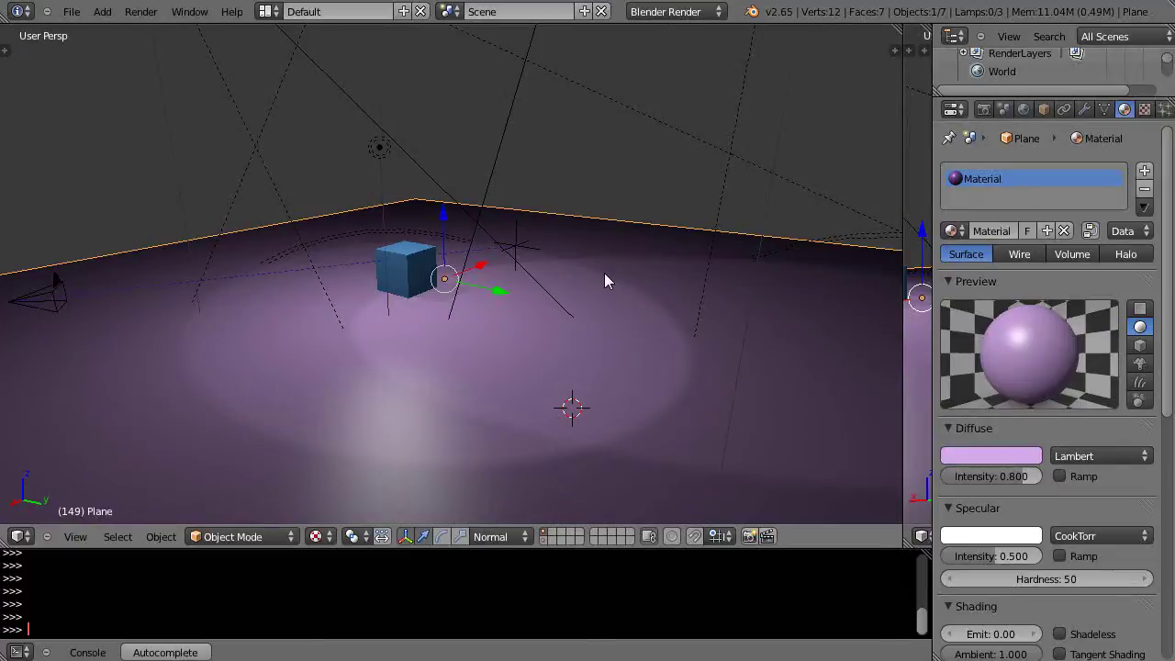
click(717, 174)
key(shift+a)
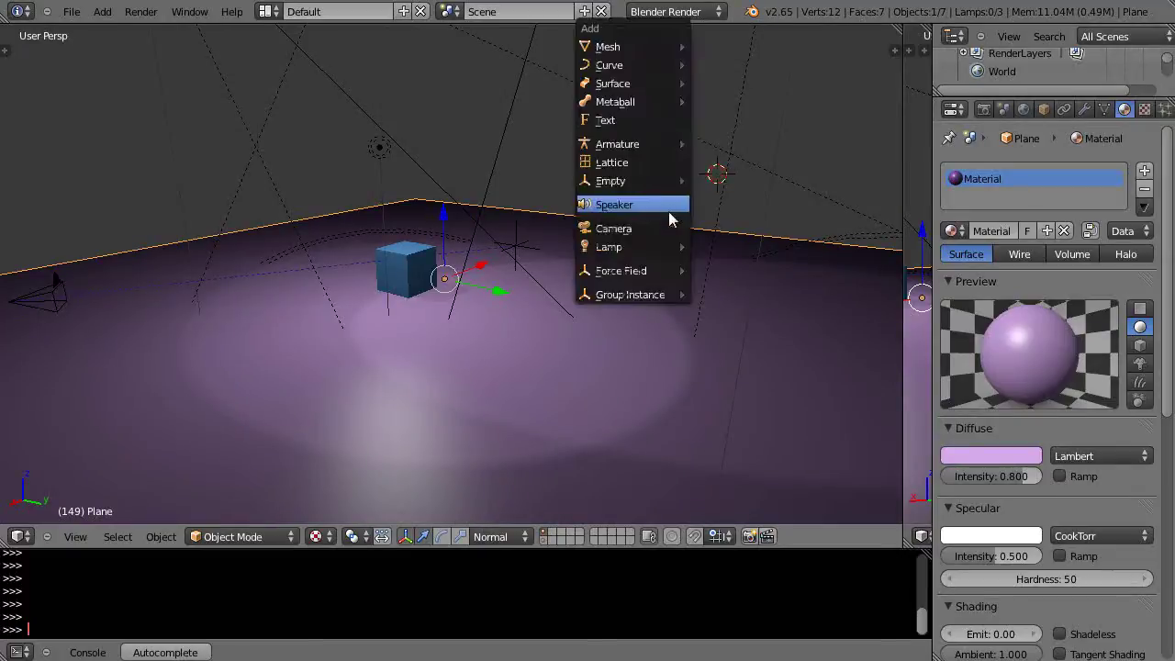
mouse_move(633, 46)
click(721, 47)
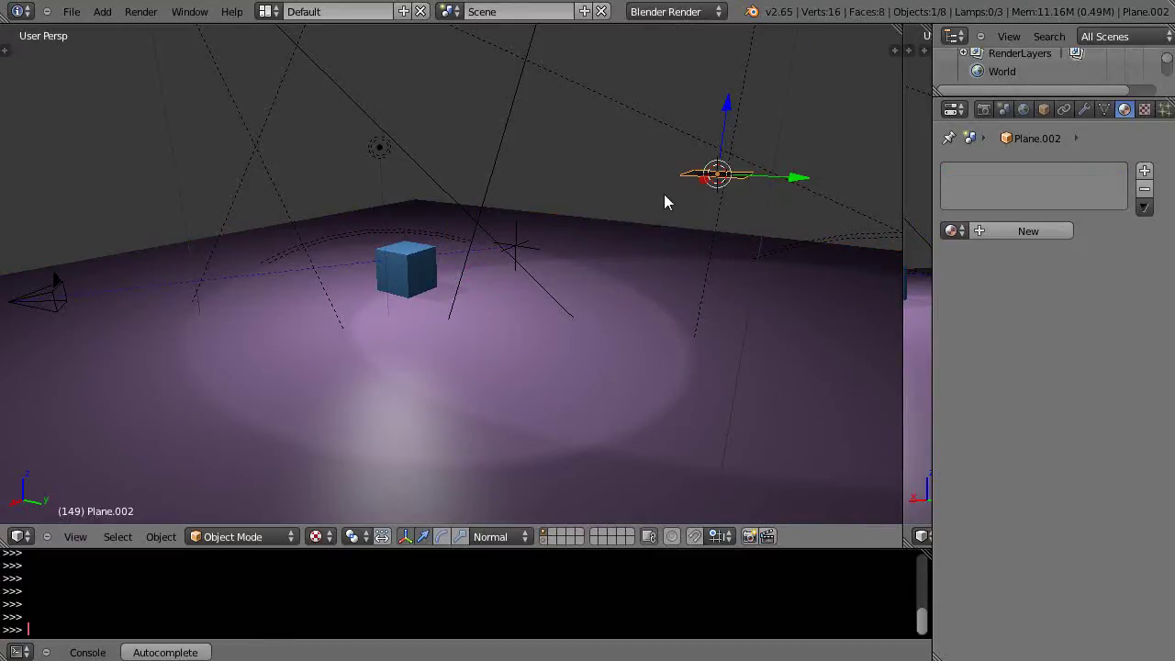
key(s)
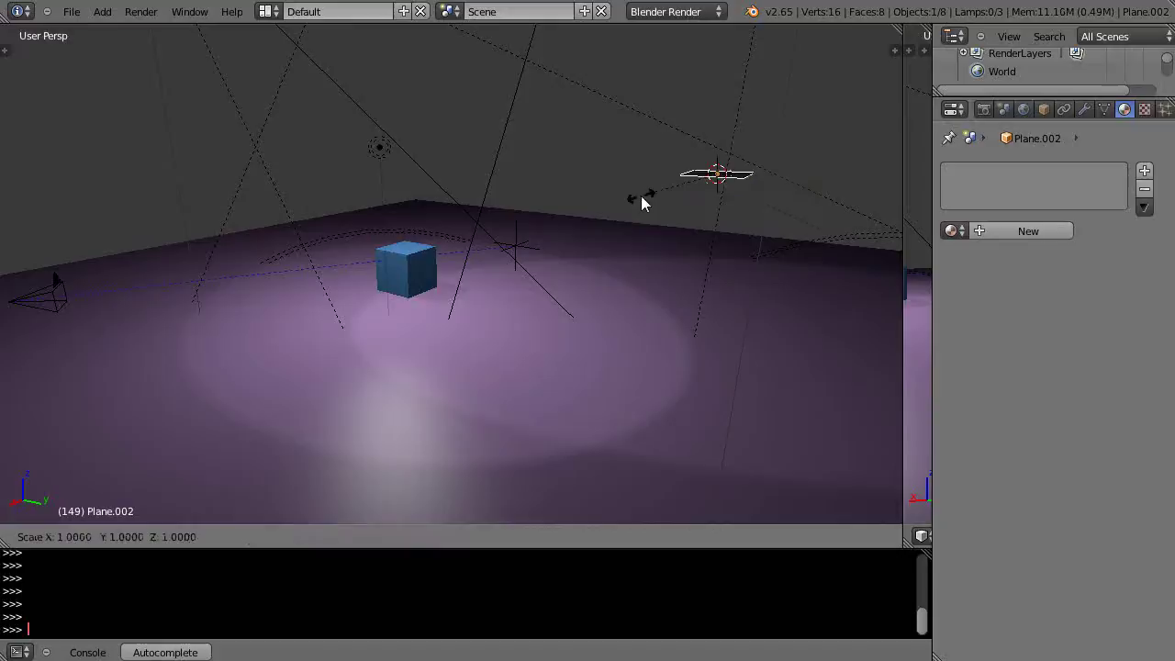
click(514, 247)
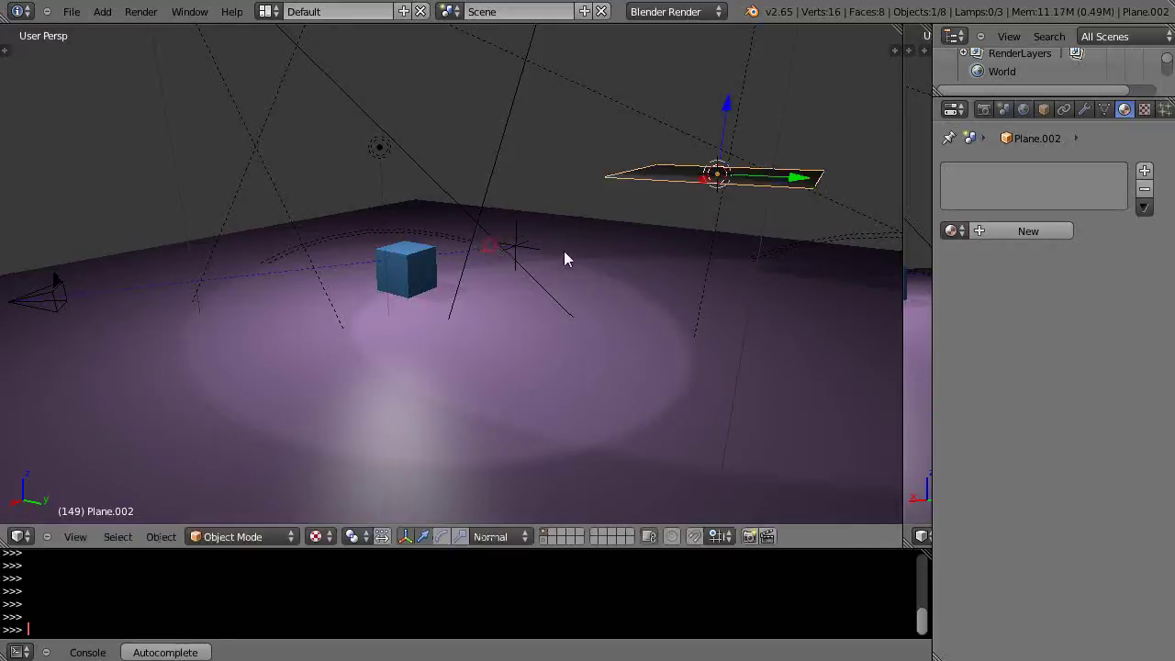
middle_drag(563, 251, 636, 259)
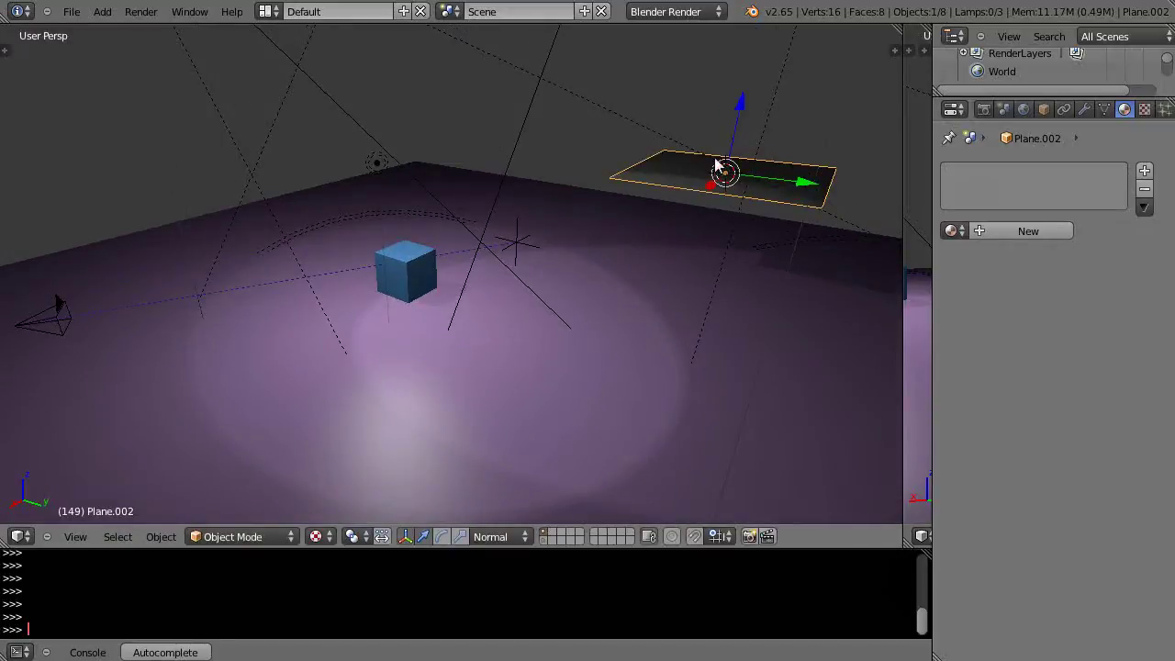
drag(738, 105, 724, 148)
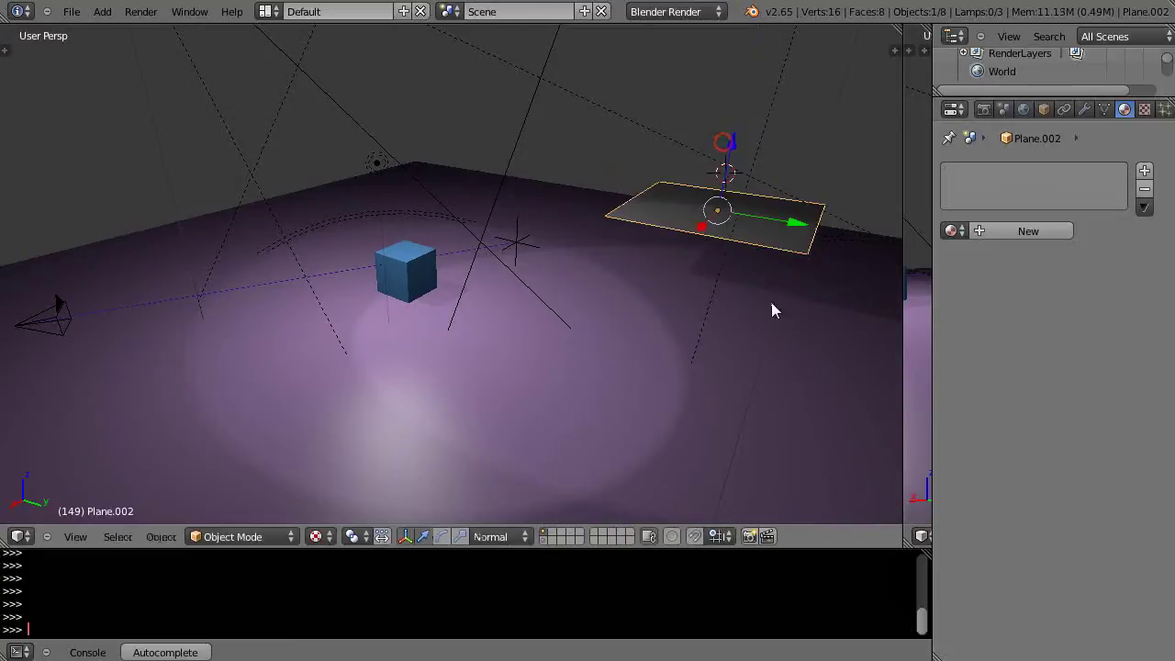
middle_drag(771, 306, 781, 272)
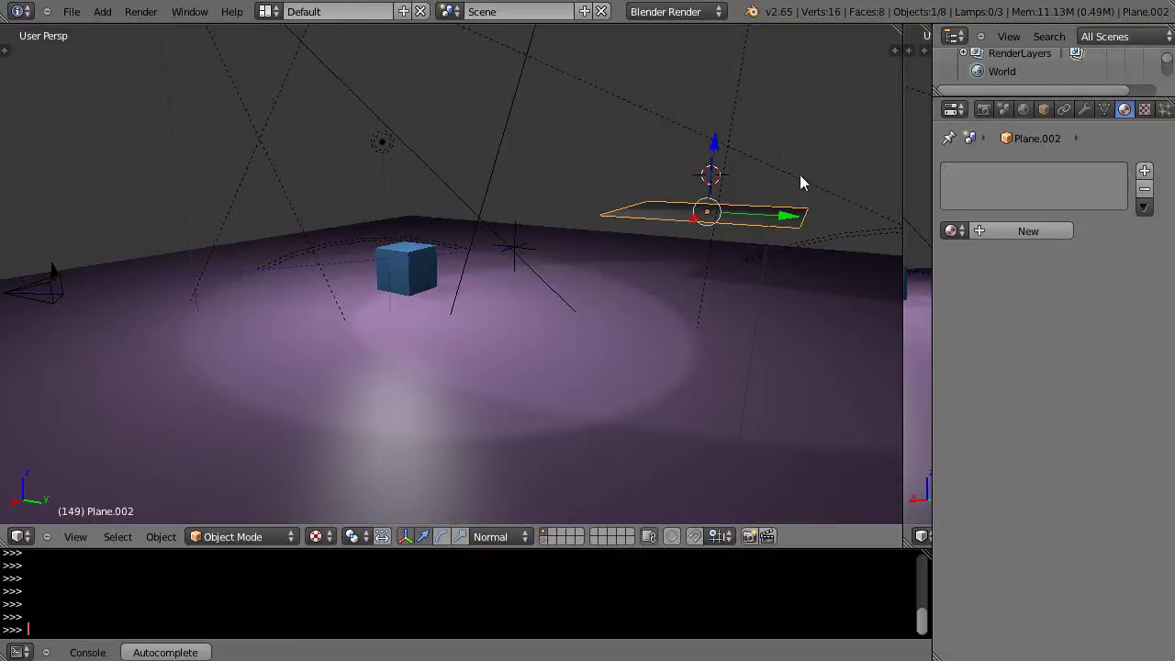
key(s)
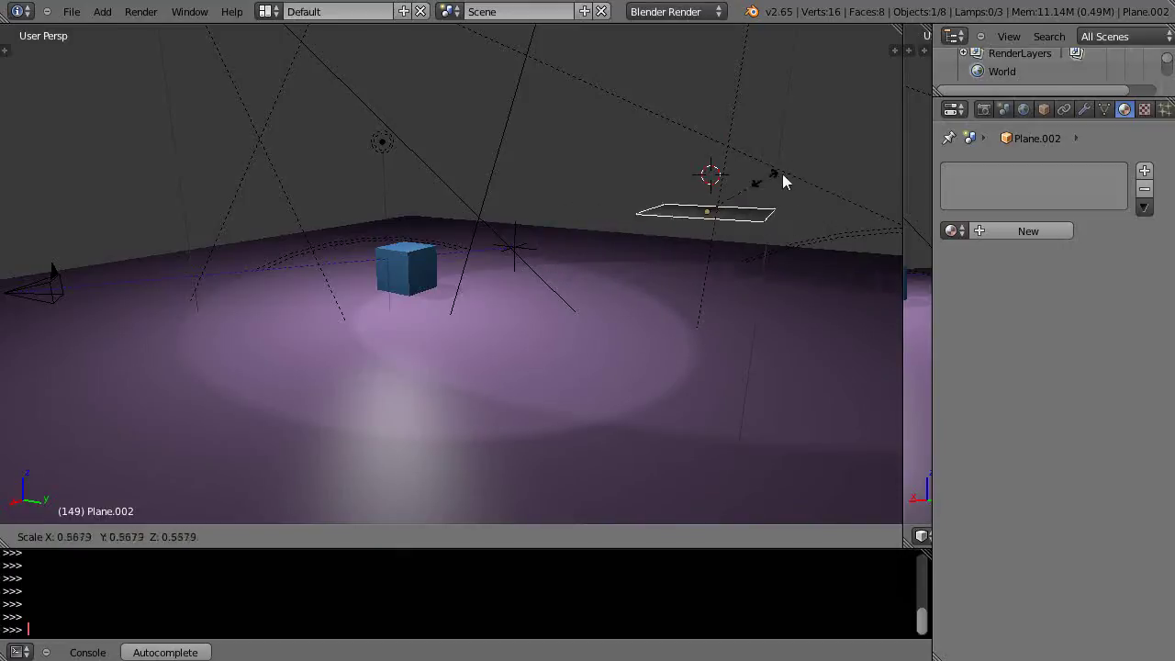
click(648, 275)
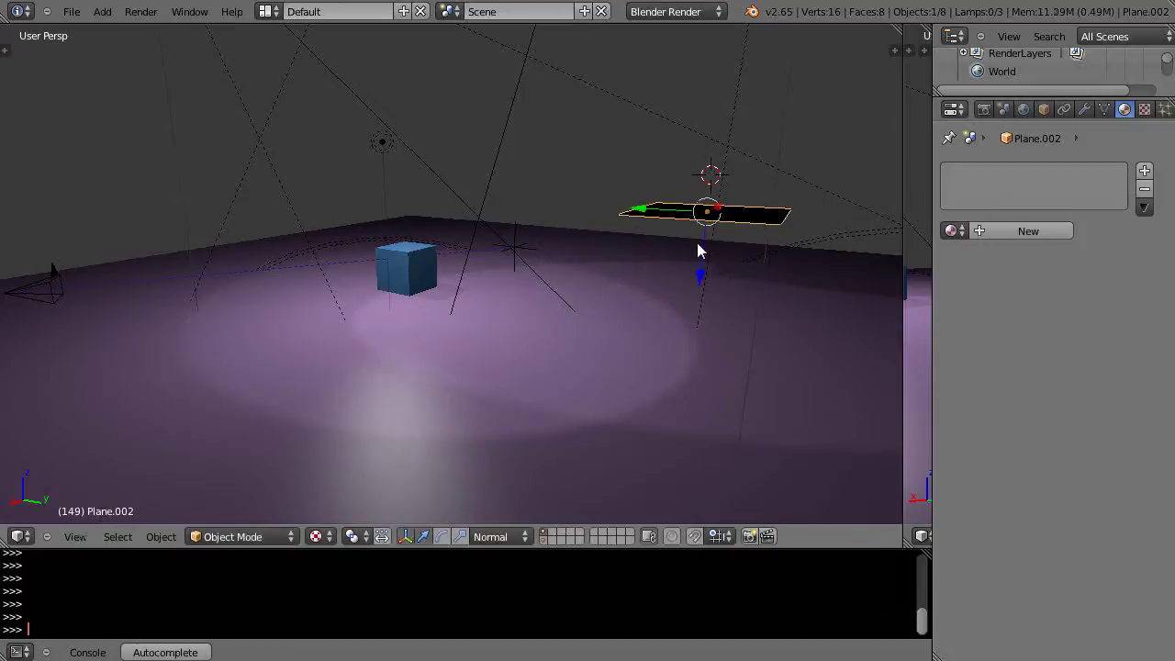
key(x)
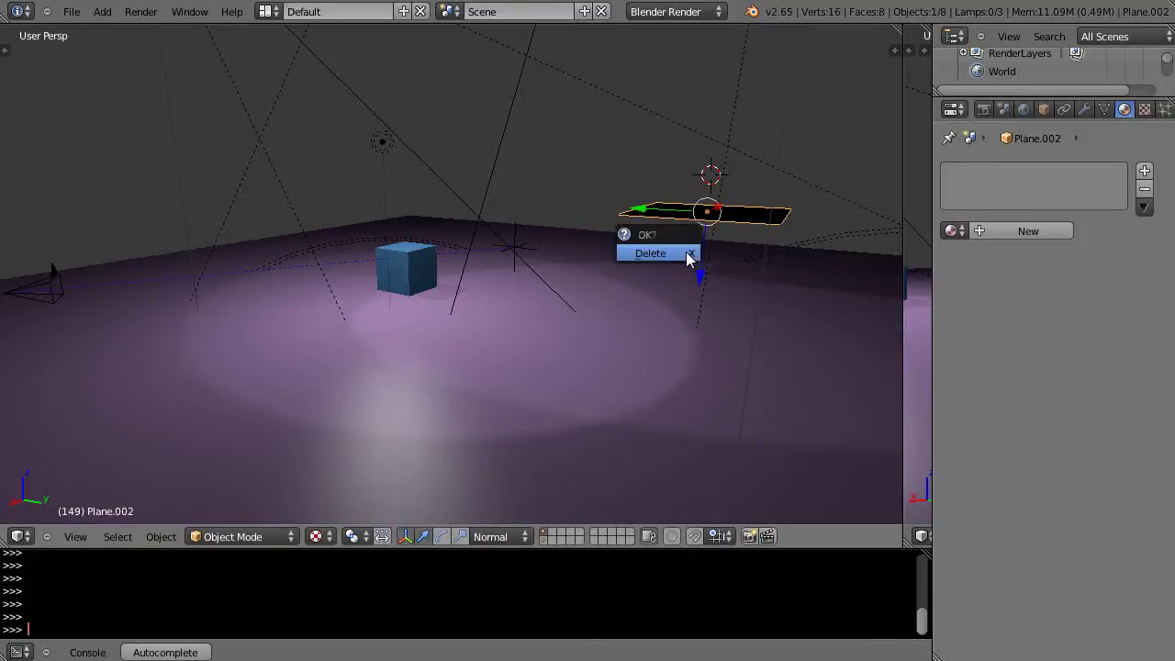
click(662, 254)
- Move the 3D cursor near the cube, orbit around it, and select the blue cube
scroll(597, 291, up, 2)
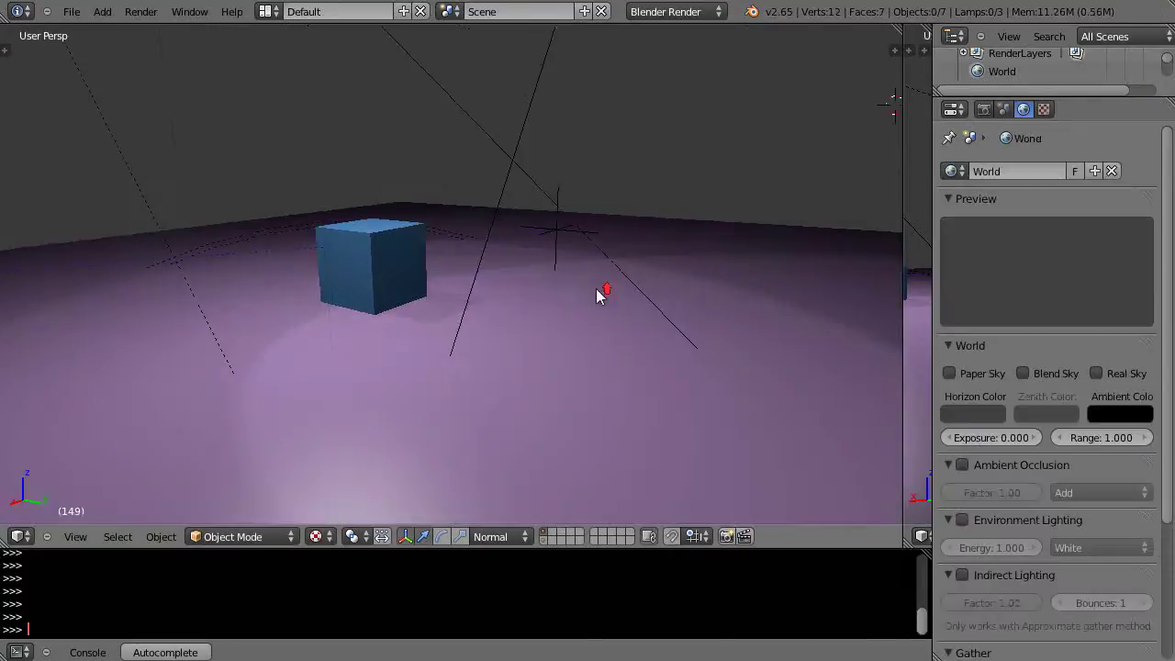
shift+middle_drag(505, 325, 656, 359)
click(569, 344)
scroll(565, 353, up, 2)
scroll(676, 340, down, 3)
click(620, 342)
scroll(620, 342, up, 2)
middle_drag(560, 310, 419, 300)
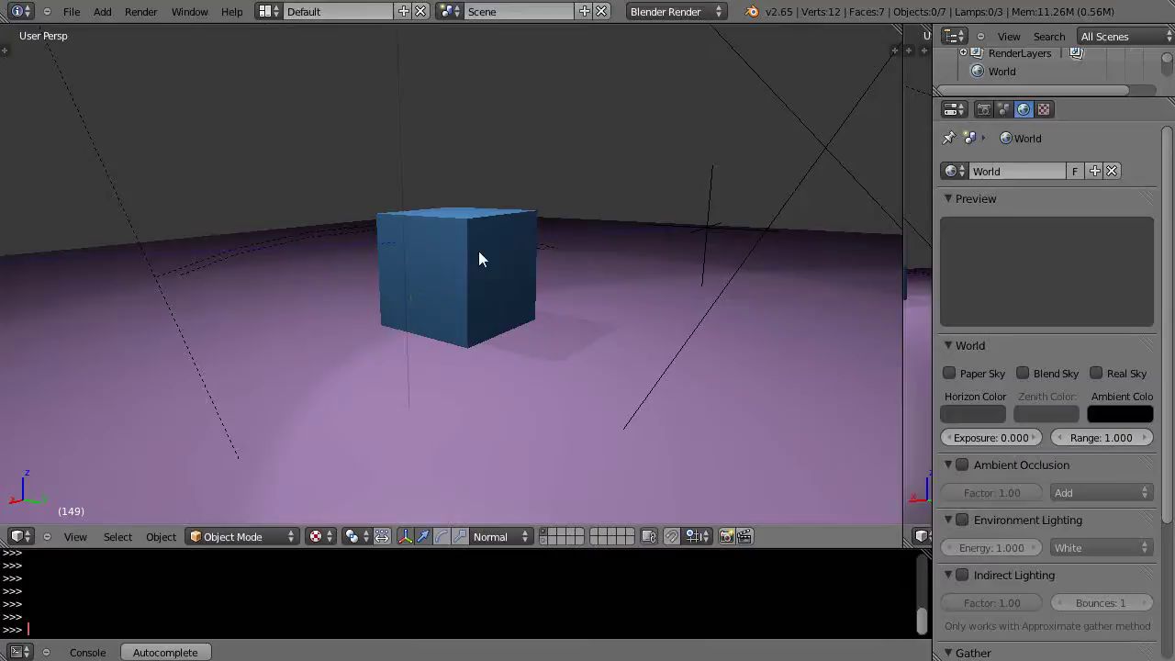
middle_drag(479, 253, 472, 284)
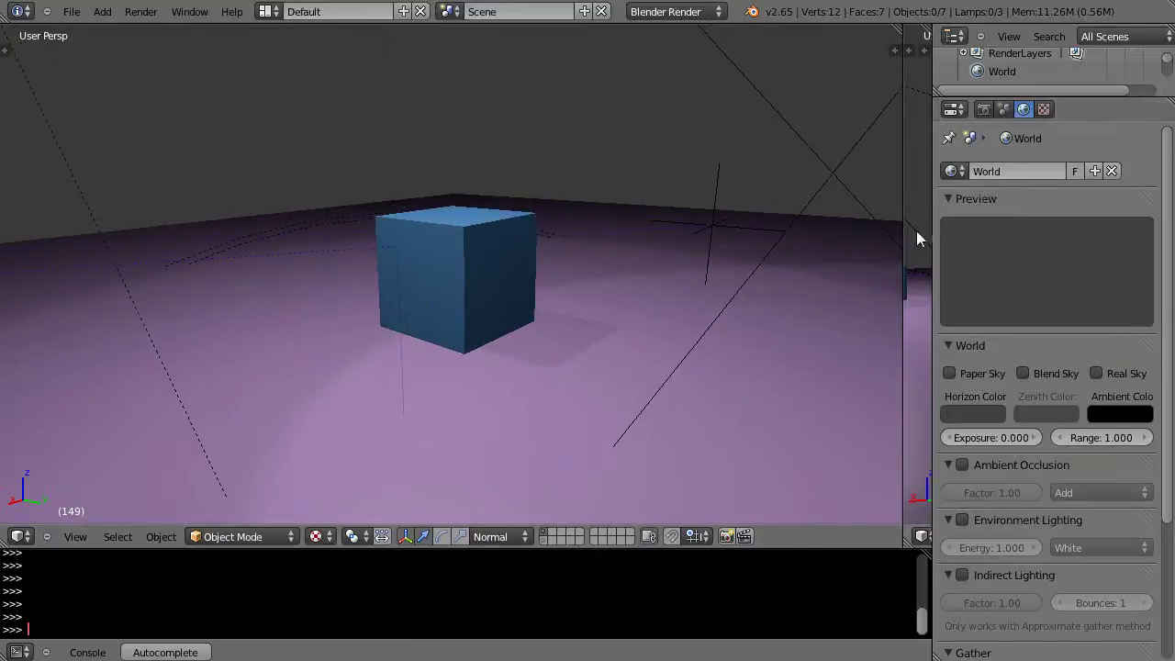
right_click(418, 268)
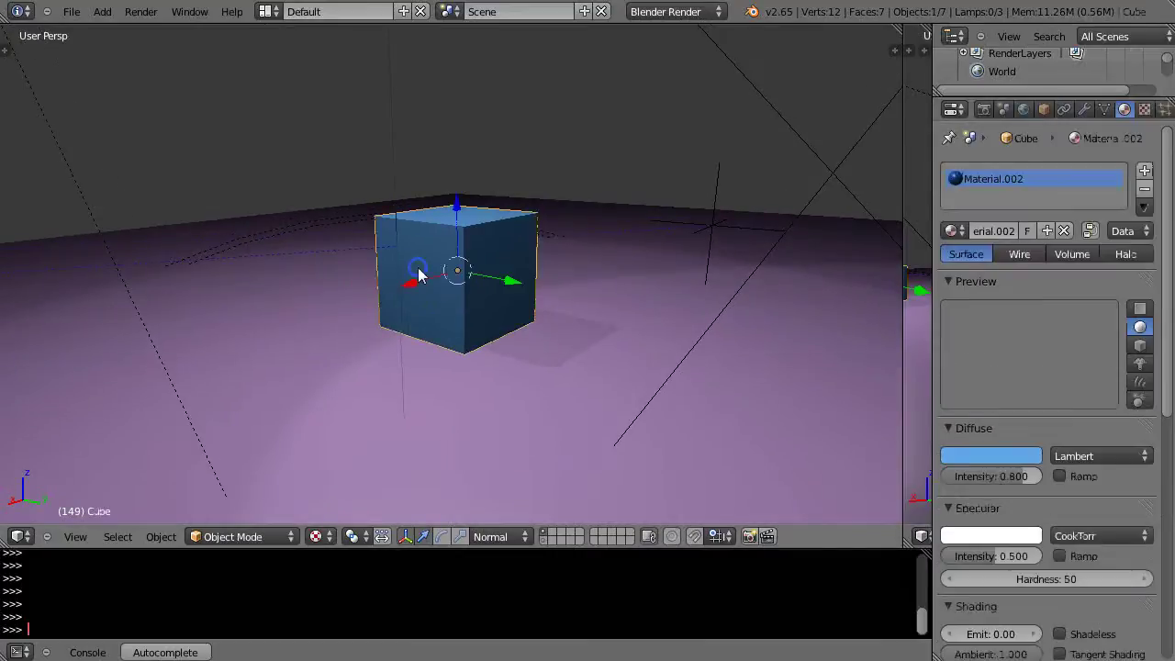
- Add a Multiresolution modifier to the cube
click(1084, 110)
click(1046, 173)
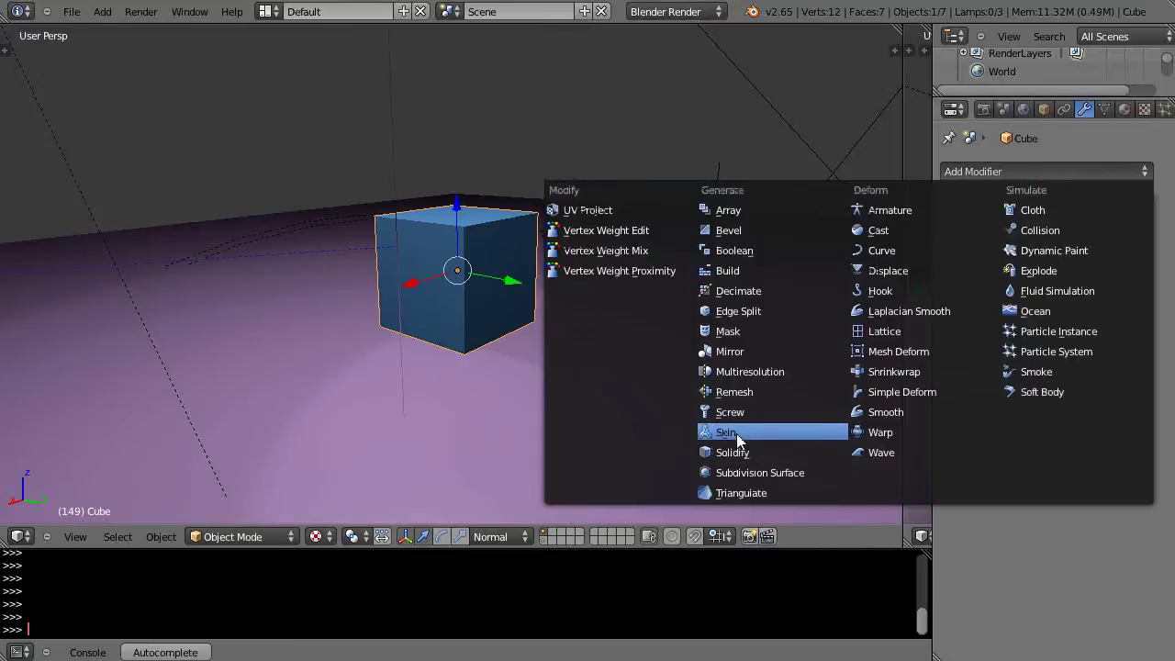
click(739, 371)
scroll(700, 362, up, 3)
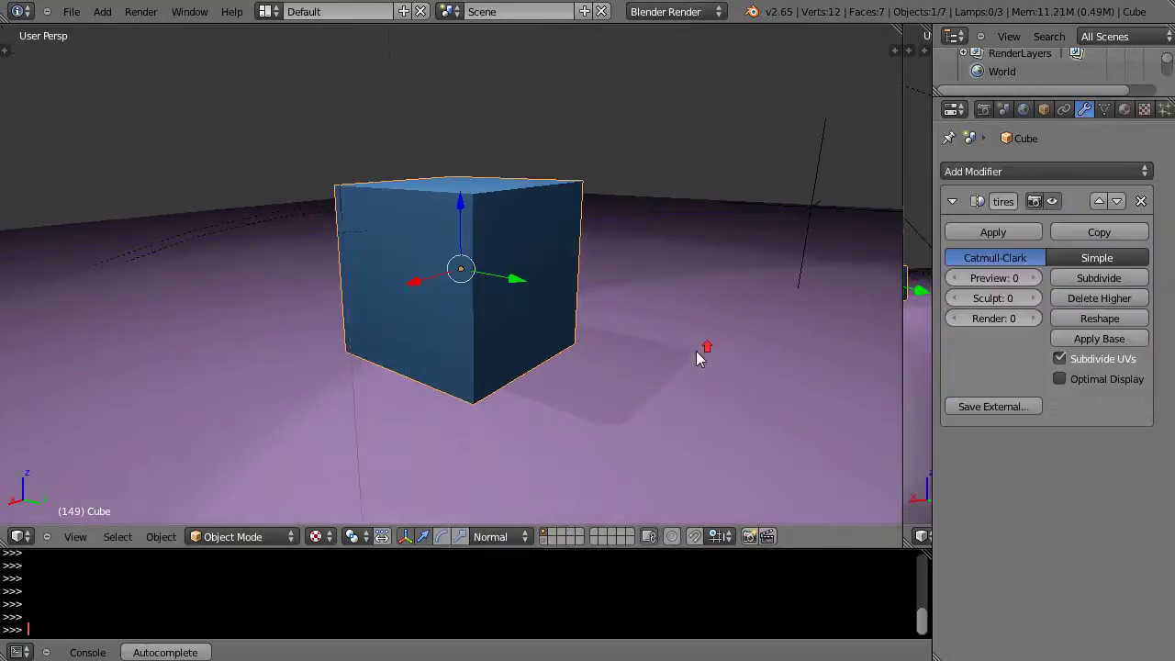
- Subdivide the Multiresolution modifier up to level 4, rounding the cube into a sphere
click(1103, 276)
click(1104, 277)
click(1103, 276)
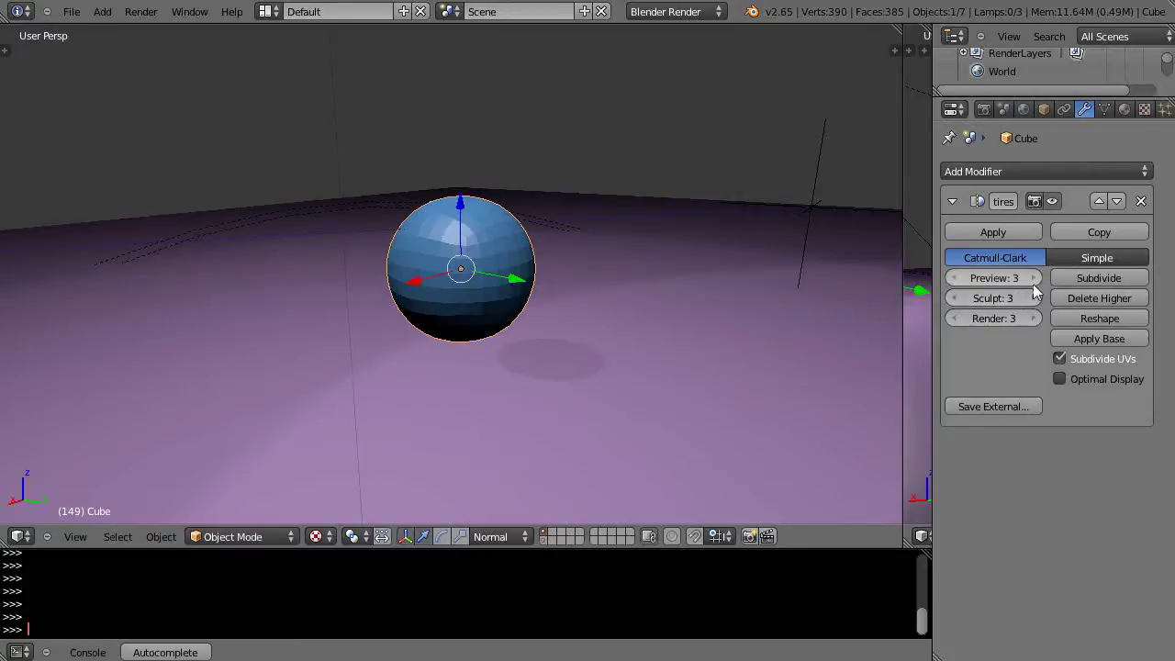
click(1122, 275)
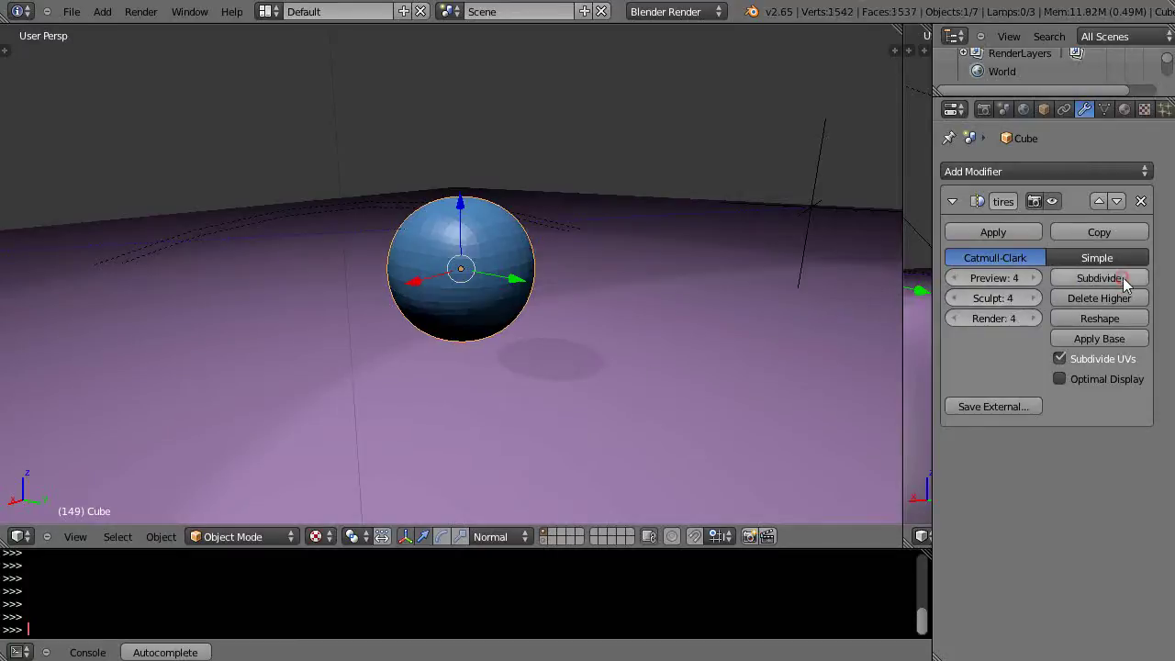
scroll(613, 347, up, 2)
scroll(615, 353, up, 3)
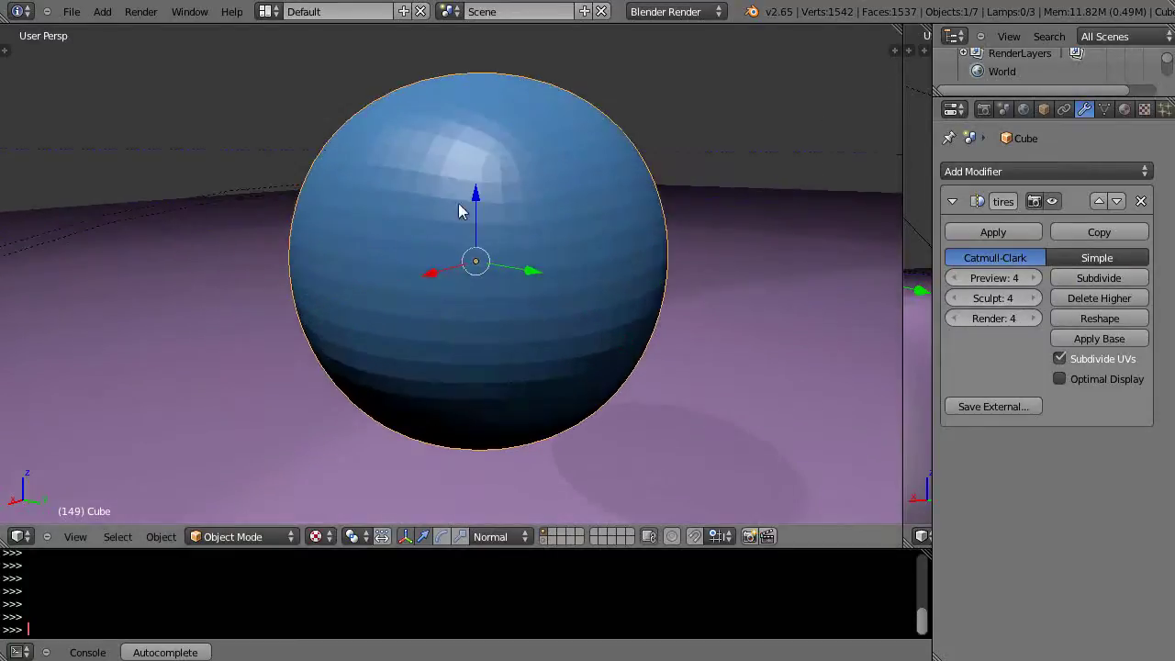
scroll(576, 284, down, 3)
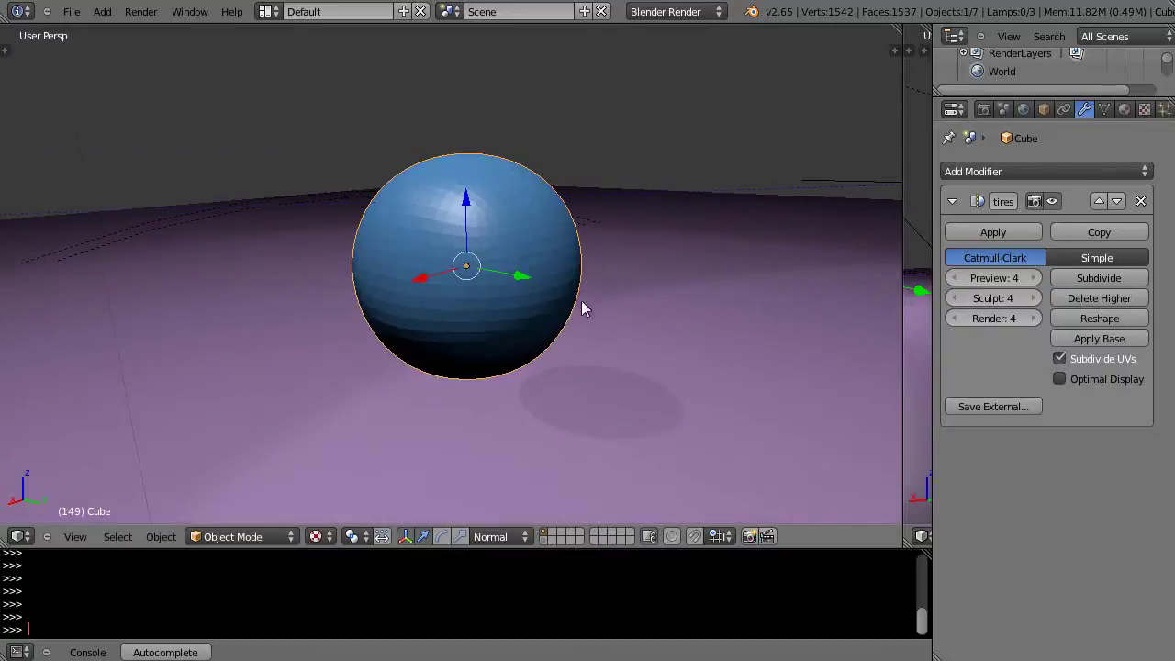
click(206, 537)
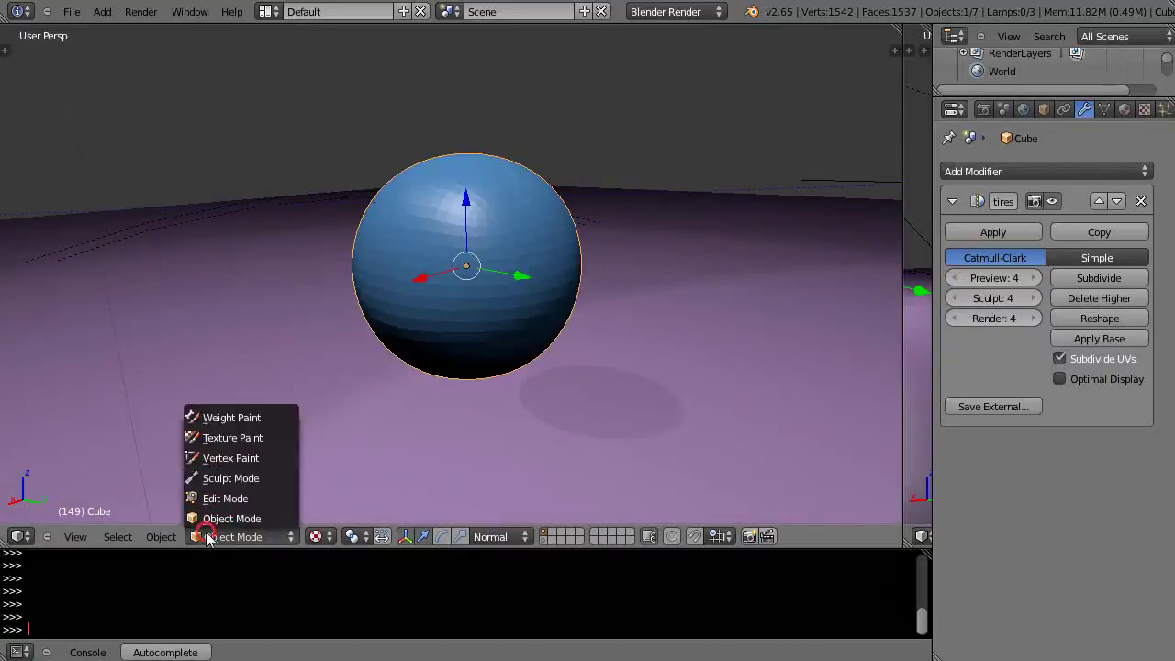
- Enter Sculpt Mode and set the brush radius to 15 and strength to 0.907
click(217, 478)
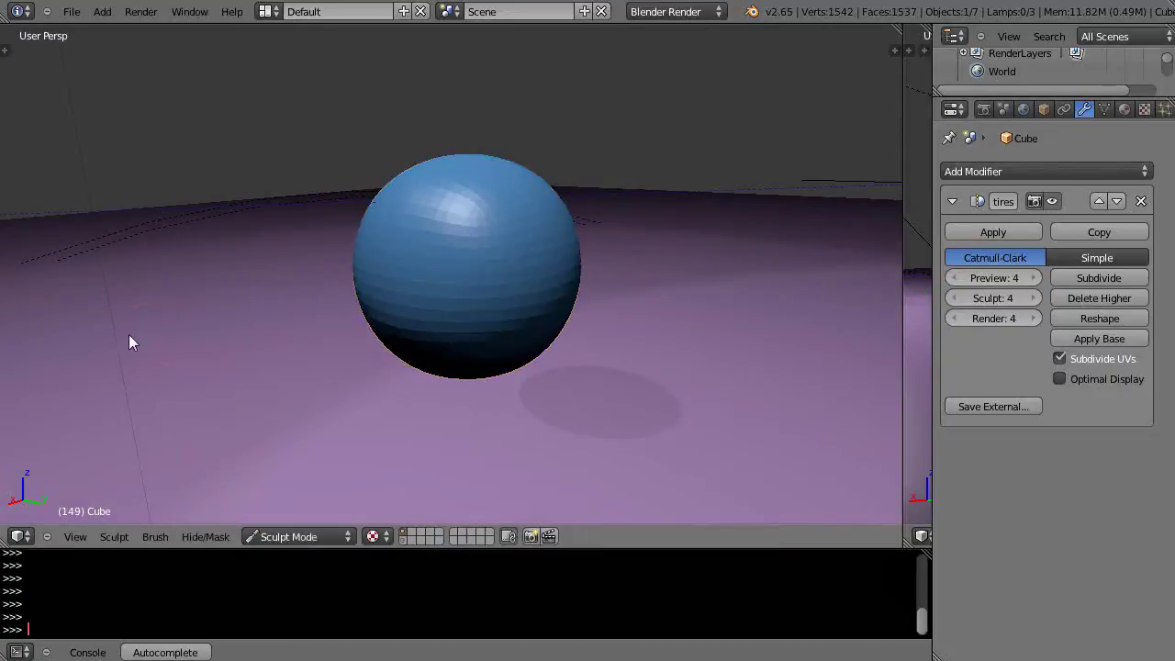
key(t)
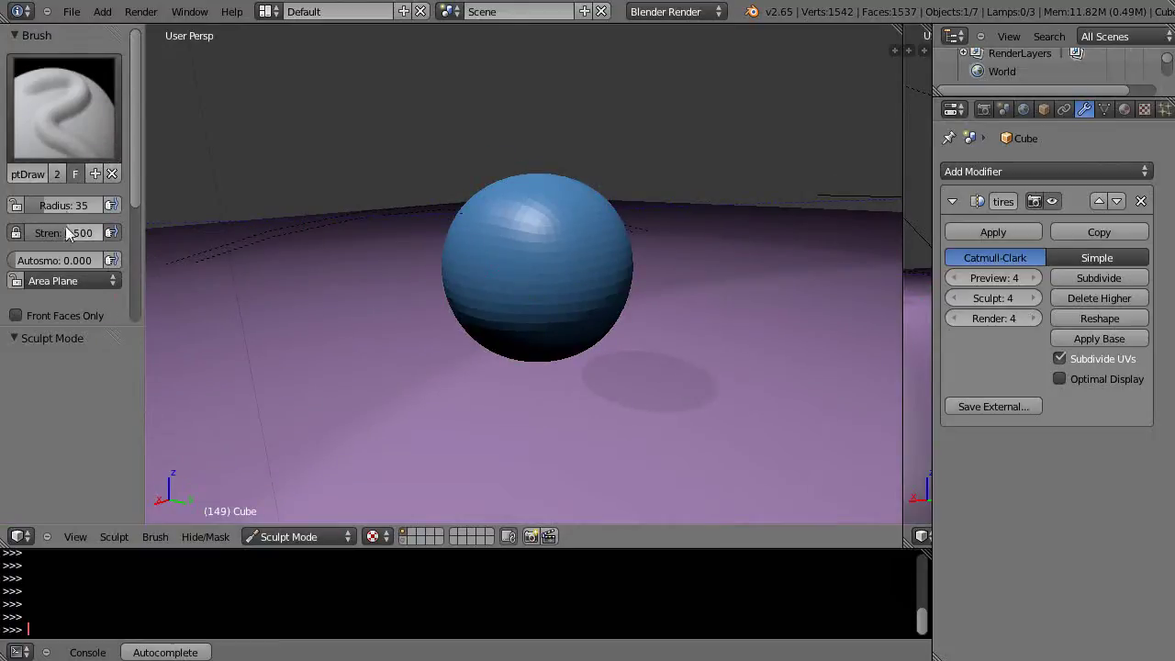
drag(64, 238, 84, 247)
drag(41, 206, 36, 210)
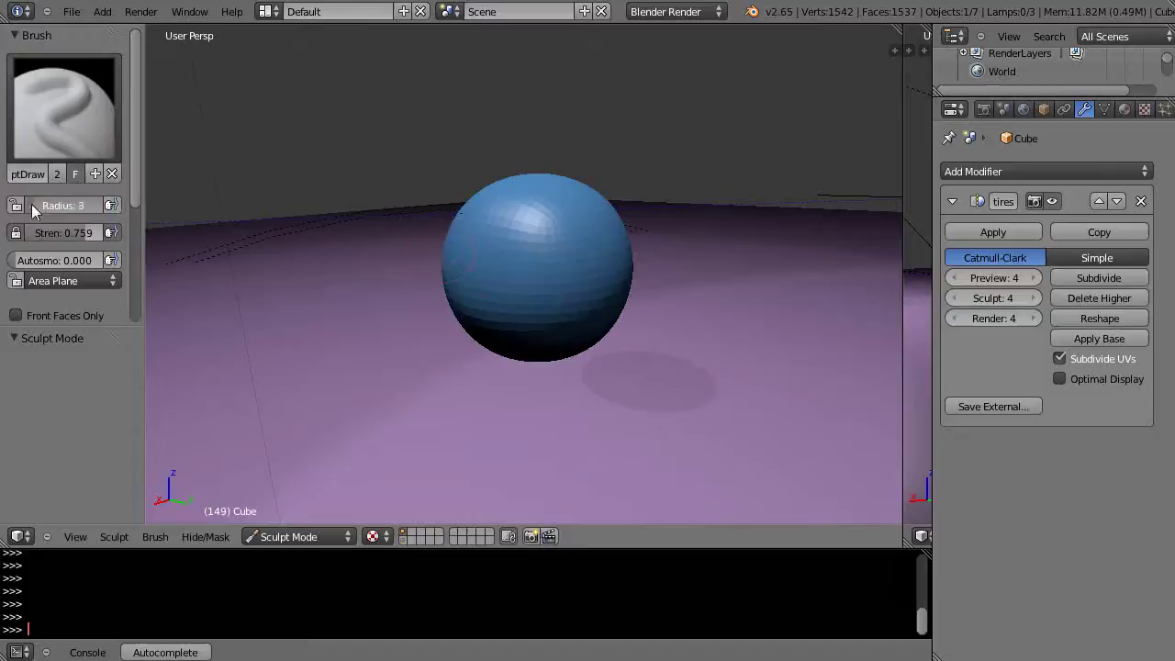
drag(32, 204, 118, 207)
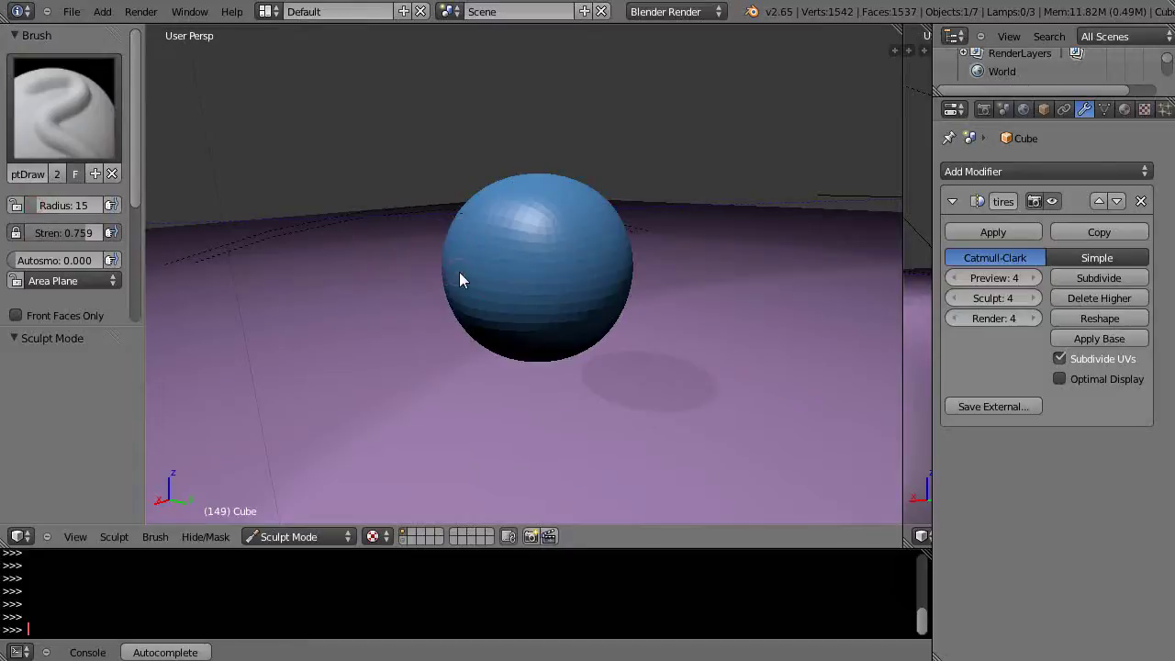
scroll(528, 285, up, 5)
scroll(553, 286, down, 4)
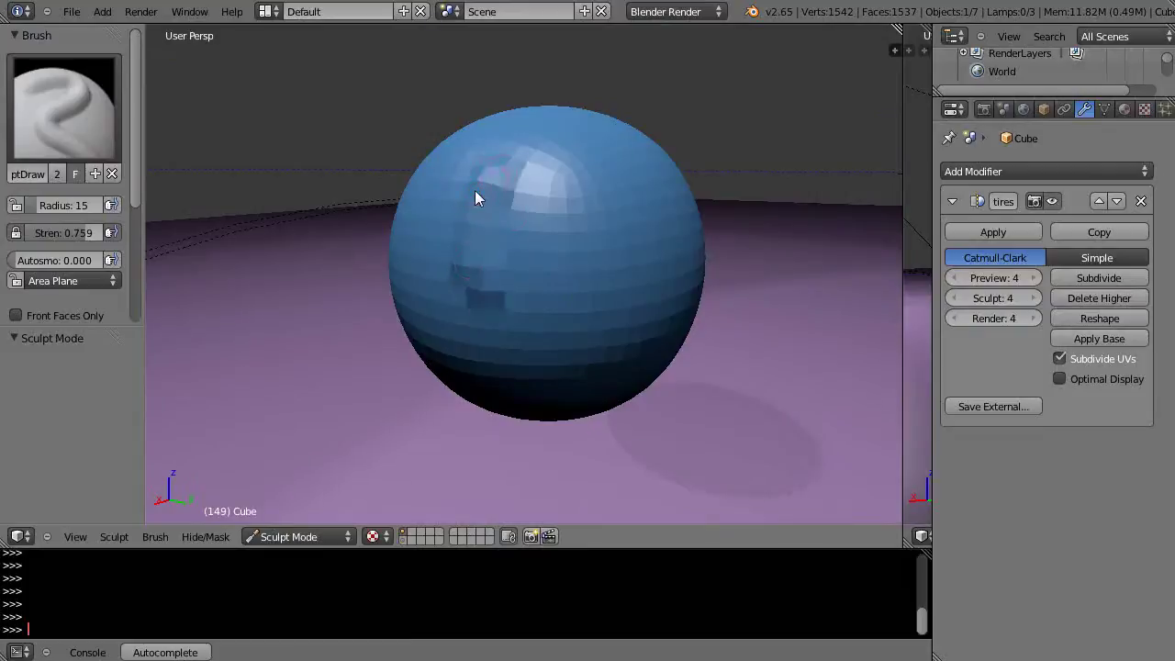
mouse_move(76, 232)
mouse_down()
mouse_move(89, 234)
mouse_move(87, 213)
mouse_up()
- Sculpt bumps along the sphere's upper-left edge at radius 27, then subdivide to level 5
mouse_move(490, 242)
mouse_down()
mouse_move(448, 306)
mouse_move(463, 223)
mouse_up()
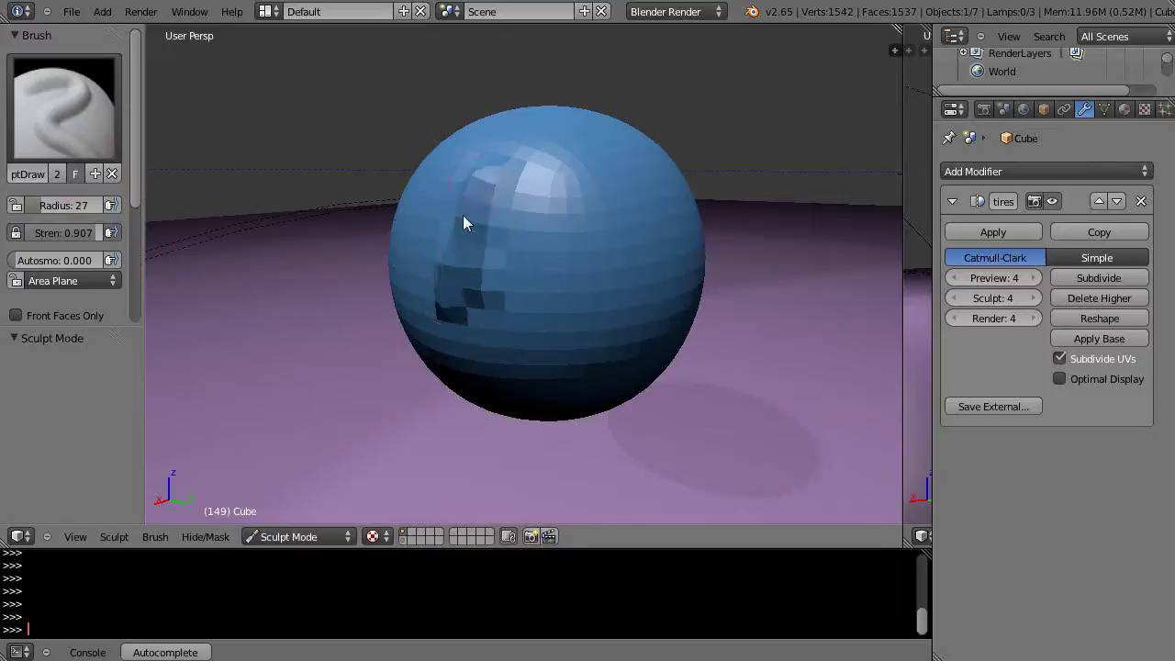
middle_drag(545, 297, 497, 273)
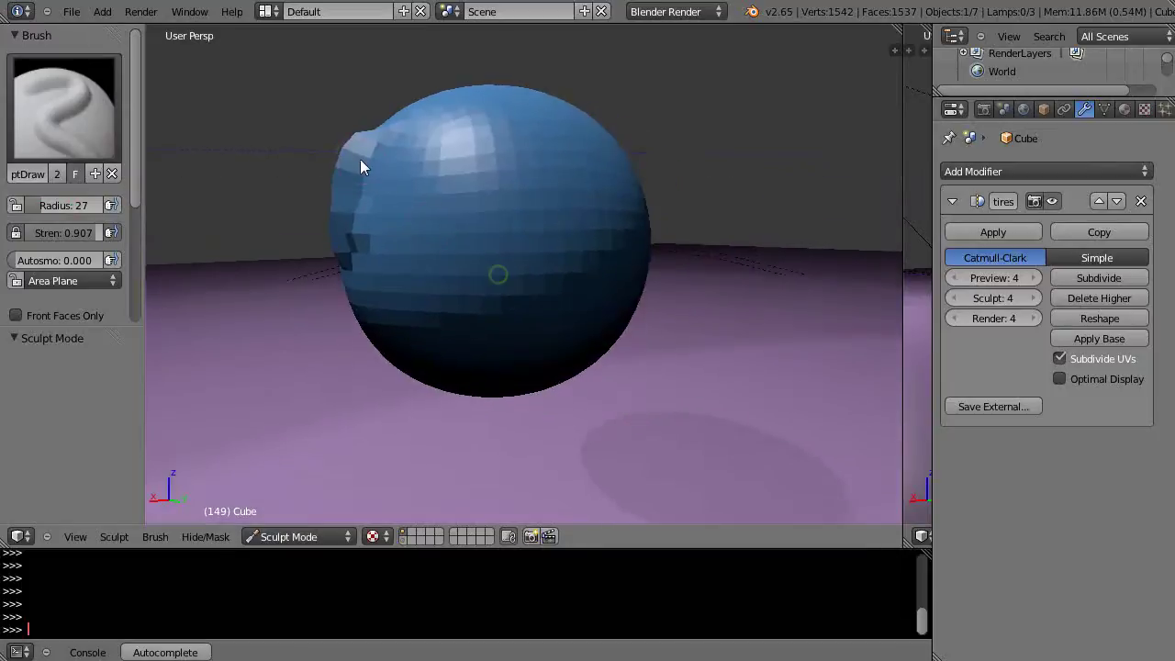
mouse_move(360, 166)
mouse_down()
mouse_move(370, 242)
mouse_move(368, 151)
mouse_move(356, 257)
mouse_move(366, 141)
mouse_move(384, 120)
mouse_move(360, 171)
mouse_move(348, 315)
mouse_move(348, 210)
mouse_move(379, 141)
mouse_move(410, 118)
mouse_up()
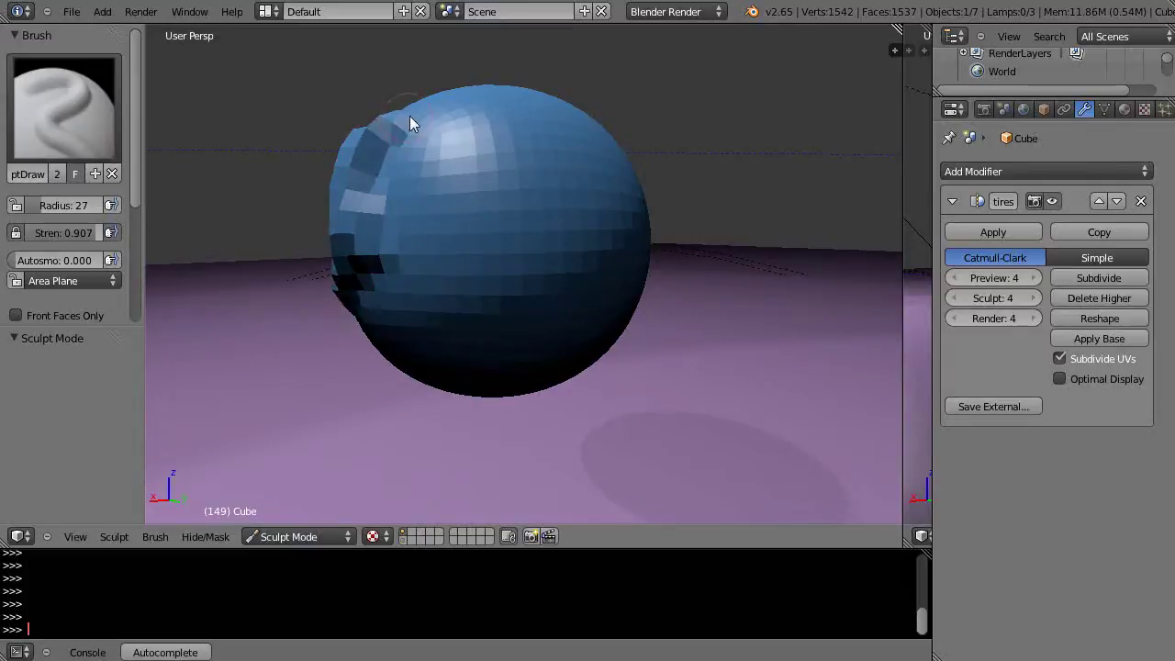
scroll(450, 322, down, 4)
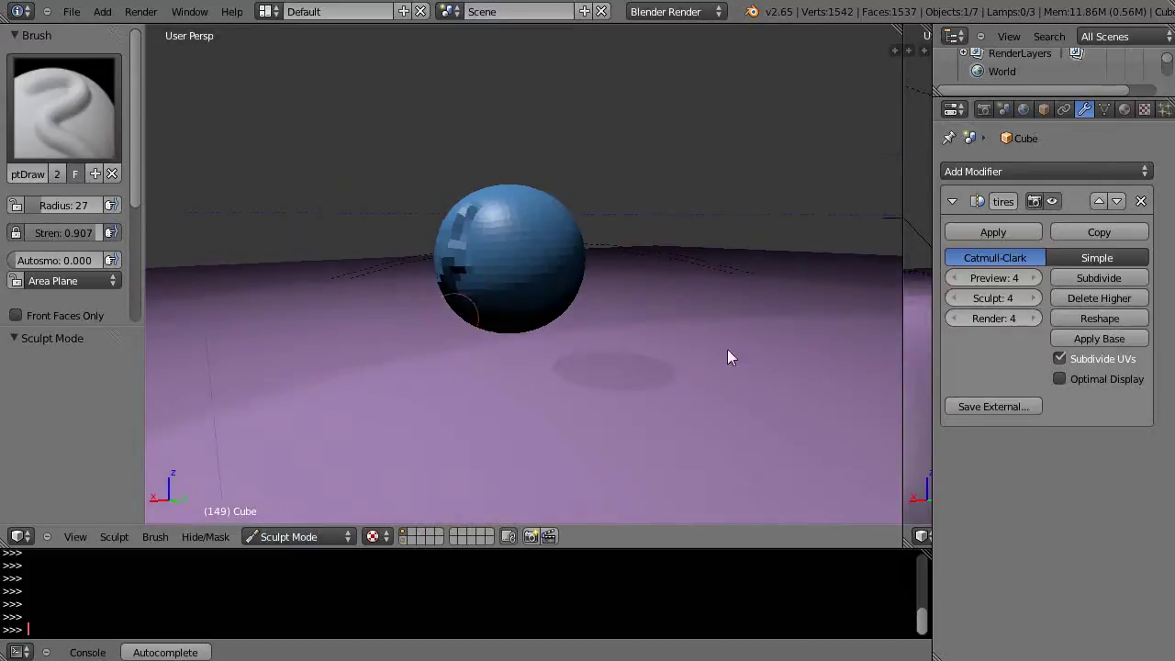
click(1099, 277)
- Deepen and extend the groove on the front of the sphere
scroll(517, 365, up, 2)
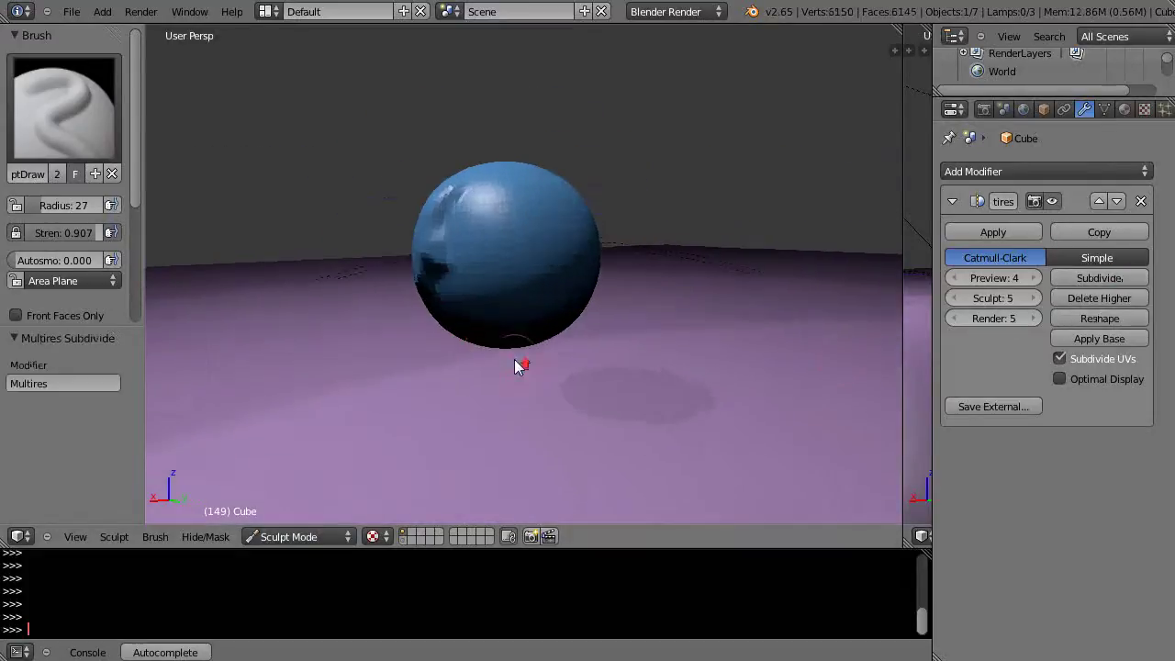
scroll(517, 365, up, 3)
middle_drag(462, 320, 487, 272)
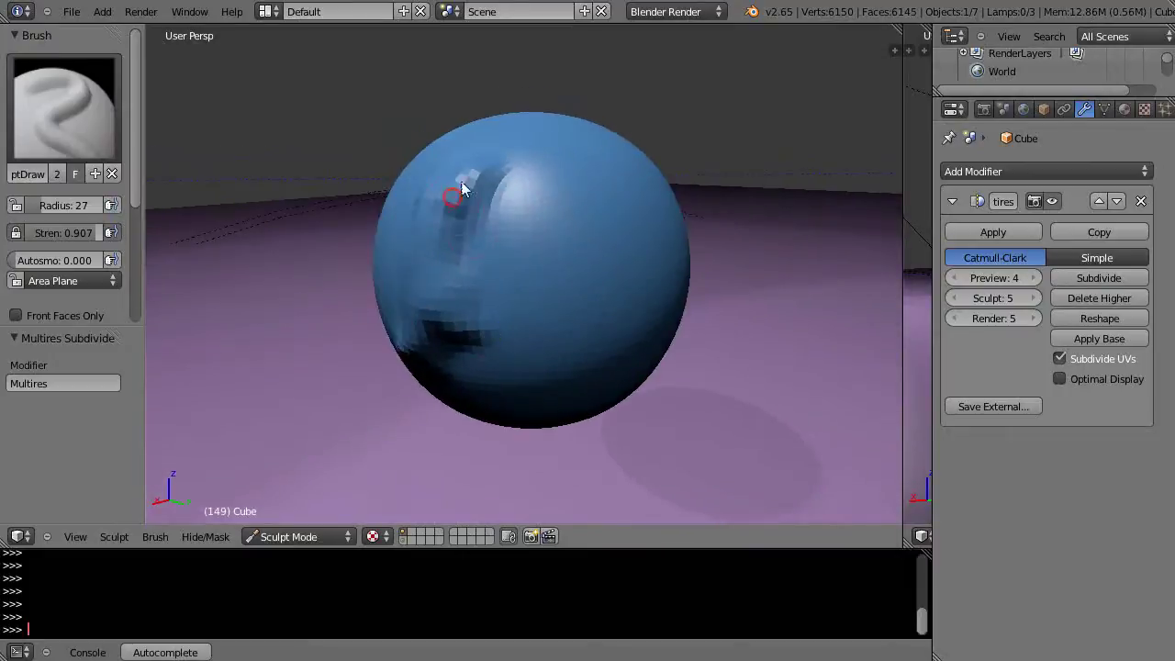
mouse_move(462, 188)
mouse_down()
mouse_move(474, 163)
mouse_move(445, 231)
mouse_move(448, 336)
mouse_move(461, 217)
mouse_move(446, 254)
mouse_move(517, 267)
mouse_move(457, 277)
mouse_move(567, 283)
mouse_move(638, 231)
mouse_move(596, 260)
mouse_move(490, 266)
mouse_move(464, 253)
mouse_move(613, 243)
mouse_move(652, 209)
mouse_move(536, 266)
mouse_move(467, 269)
mouse_move(606, 256)
mouse_move(489, 150)
mouse_move(527, 182)
mouse_up()
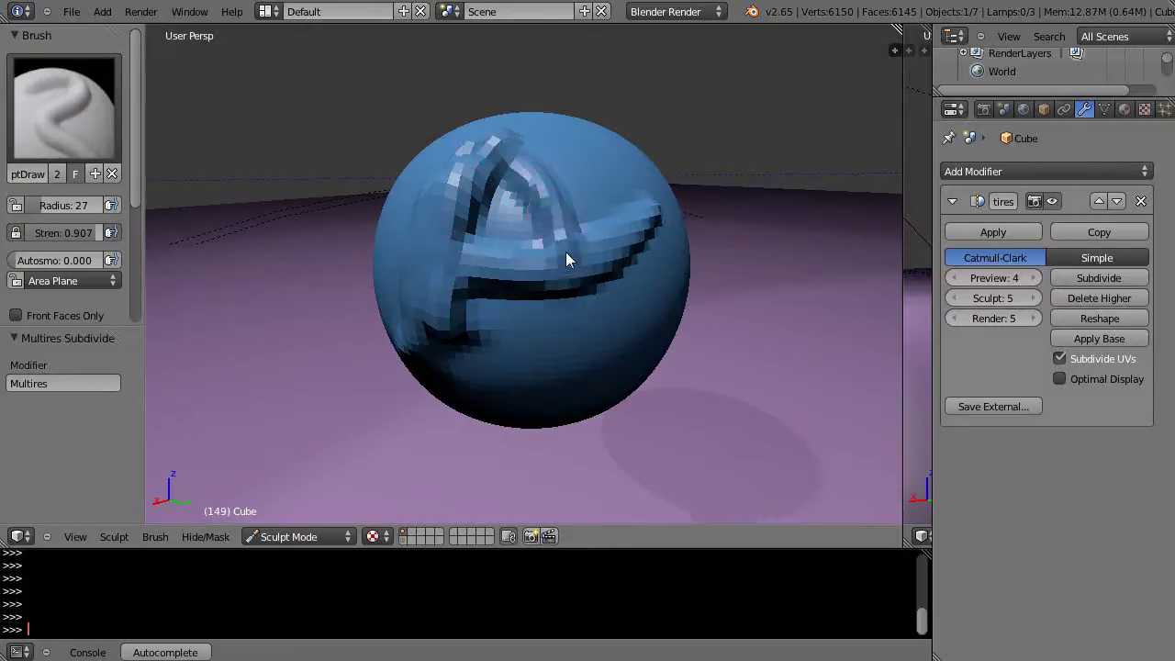
- Add raised ridges down the sphere's left-front and right side, with multires preview lowered to 2
middle_drag(538, 338, 596, 349)
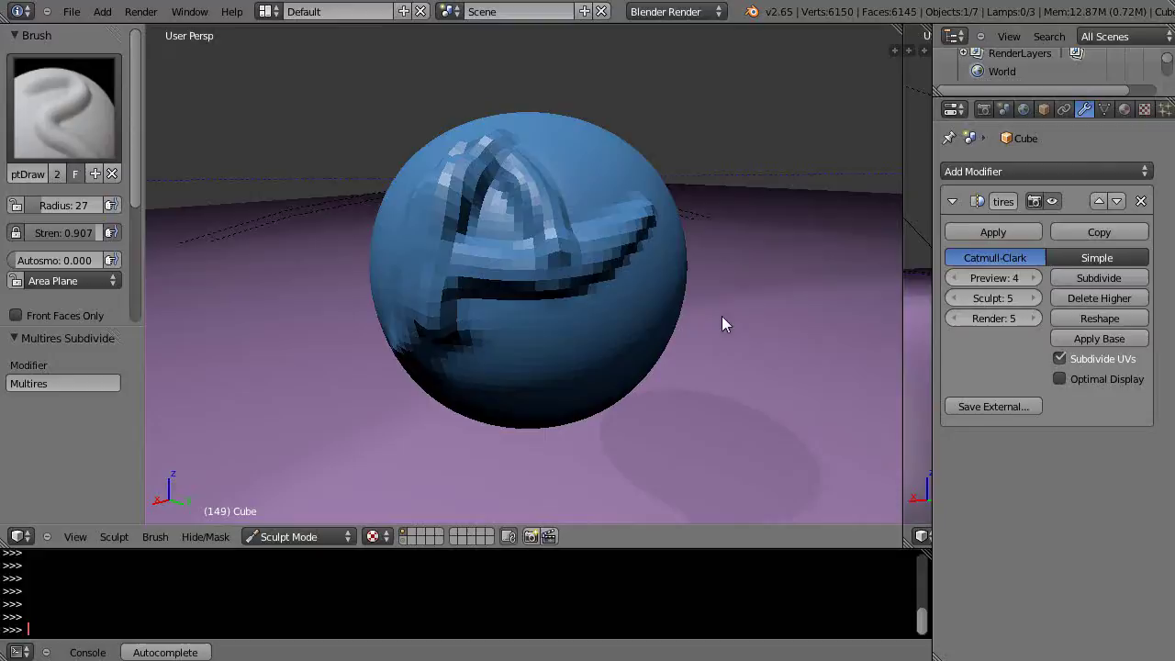
mouse_move(432, 296)
mouse_down()
mouse_move(462, 356)
mouse_move(493, 373)
mouse_up()
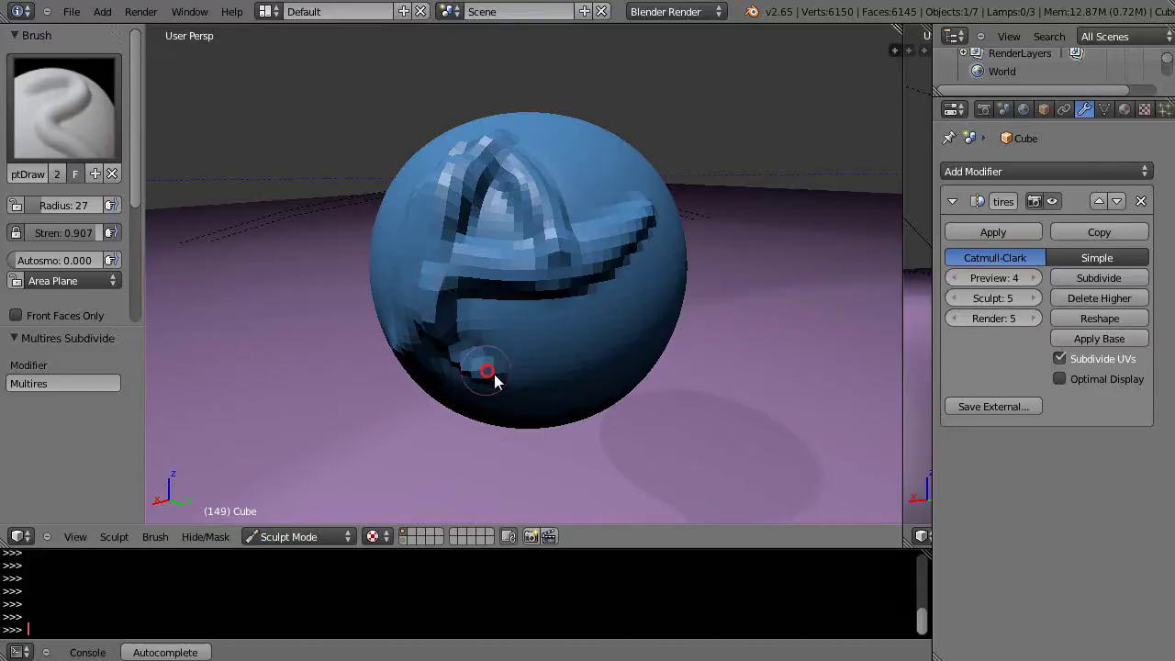
click(954, 278)
click(954, 278)
drag(501, 154, 560, 233)
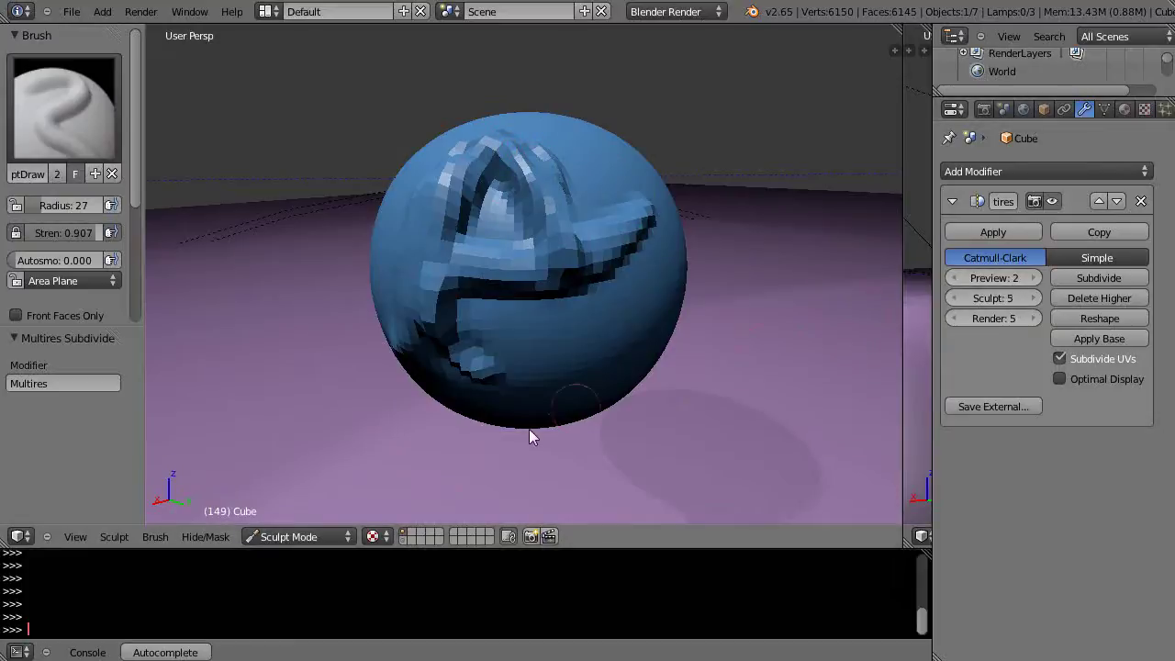
click(266, 536)
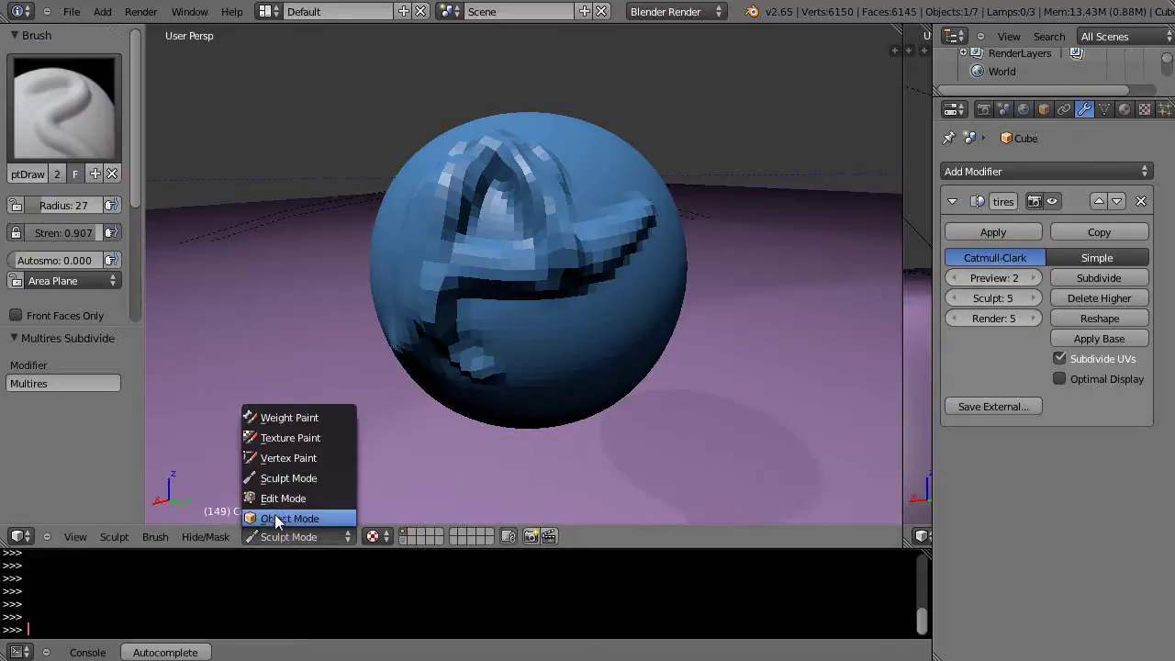
click(275, 515)
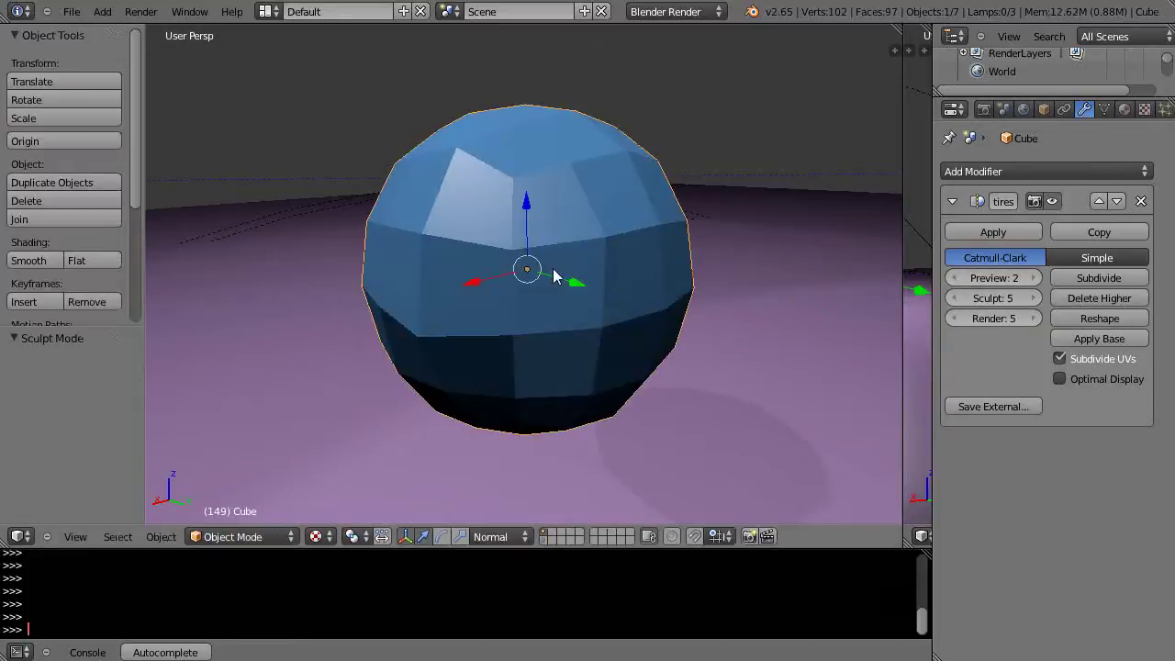
click(1032, 278)
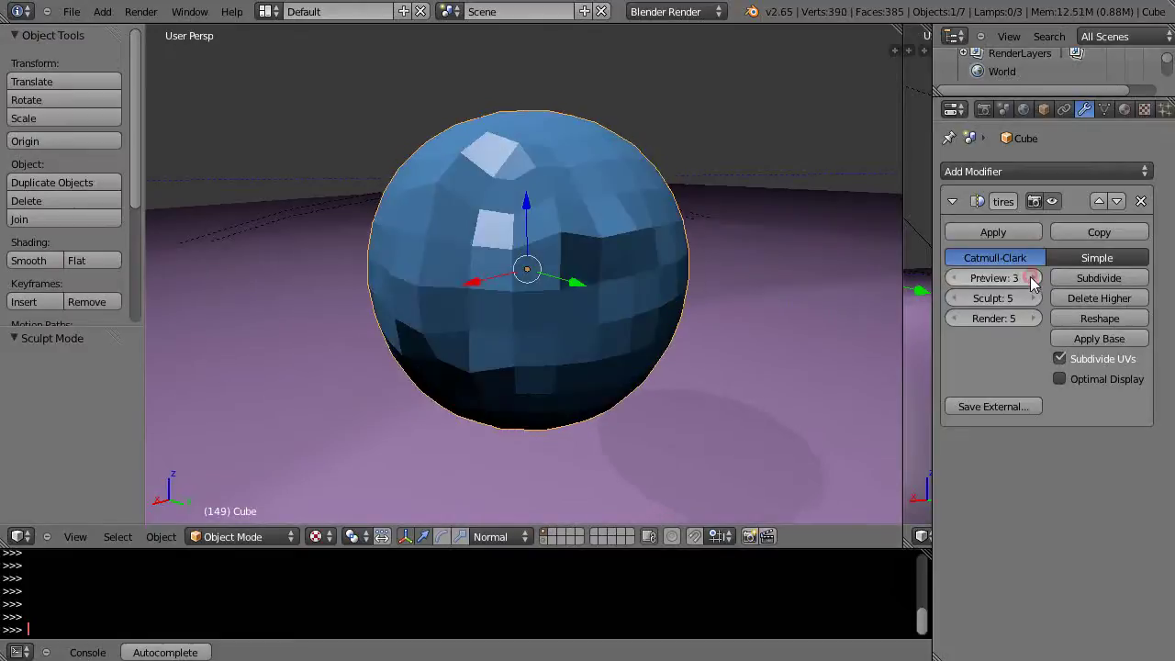
click(1032, 278)
click(1032, 279)
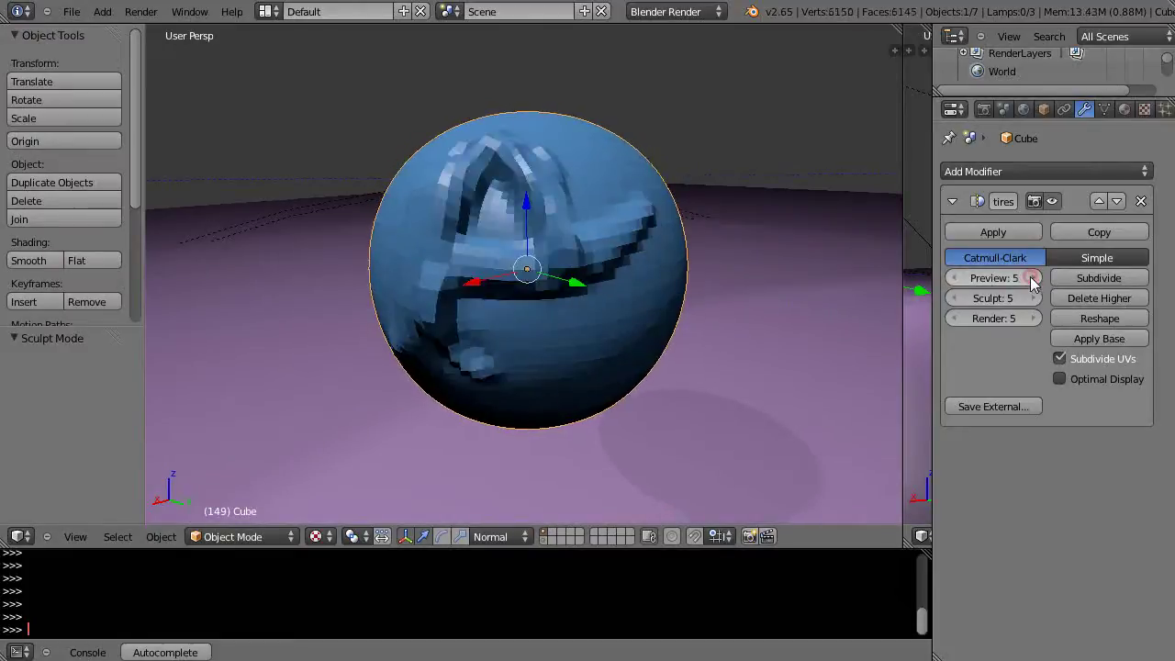
click(956, 278)
click(955, 278)
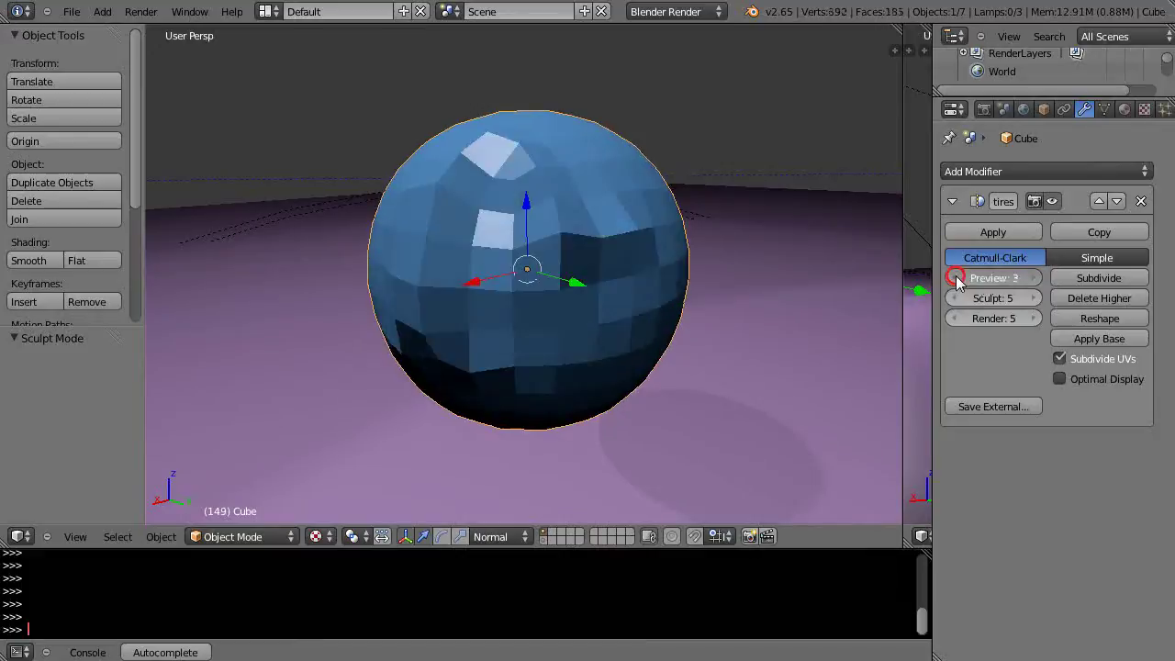
click(955, 278)
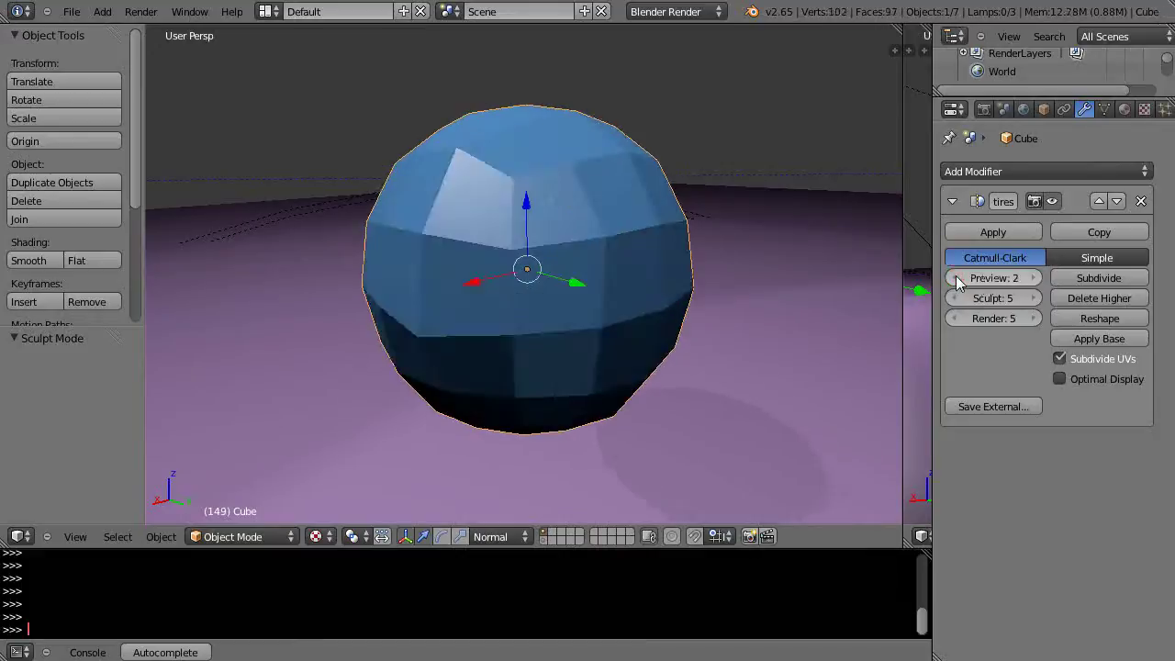
click(245, 539)
- Back in Sculpt Mode, lower the multires sculpt level to 2 and sculpt strokes on the coarse sphere
click(230, 478)
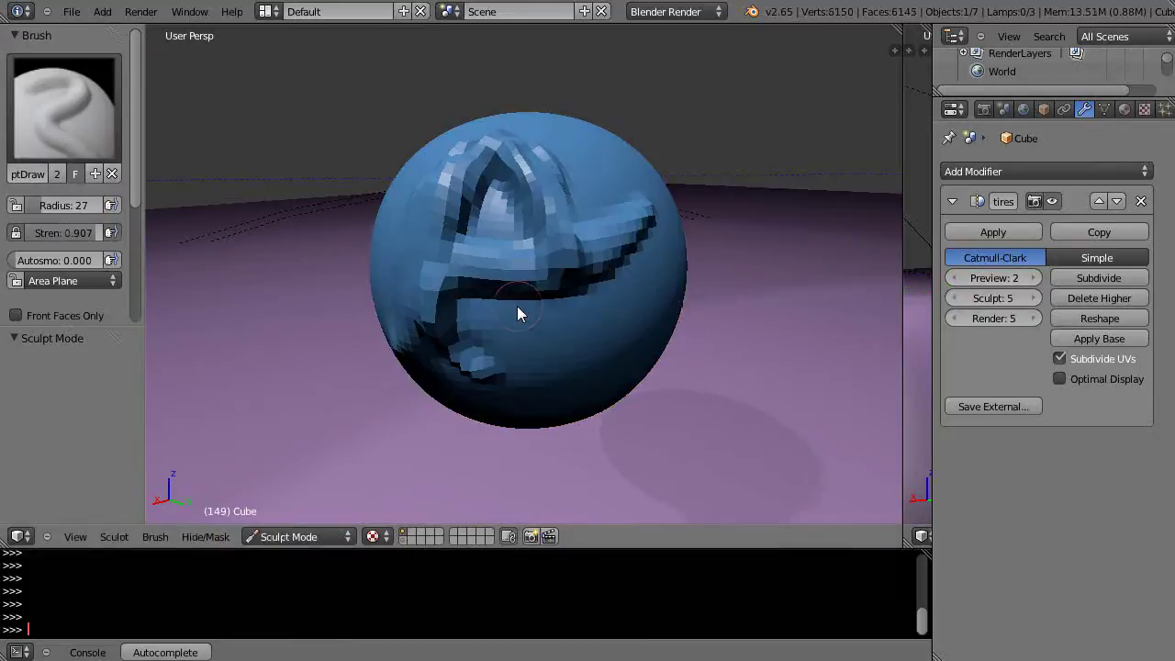
mouse_move(518, 312)
middle_down()
mouse_move(579, 313)
mouse_move(422, 317)
middle_up()
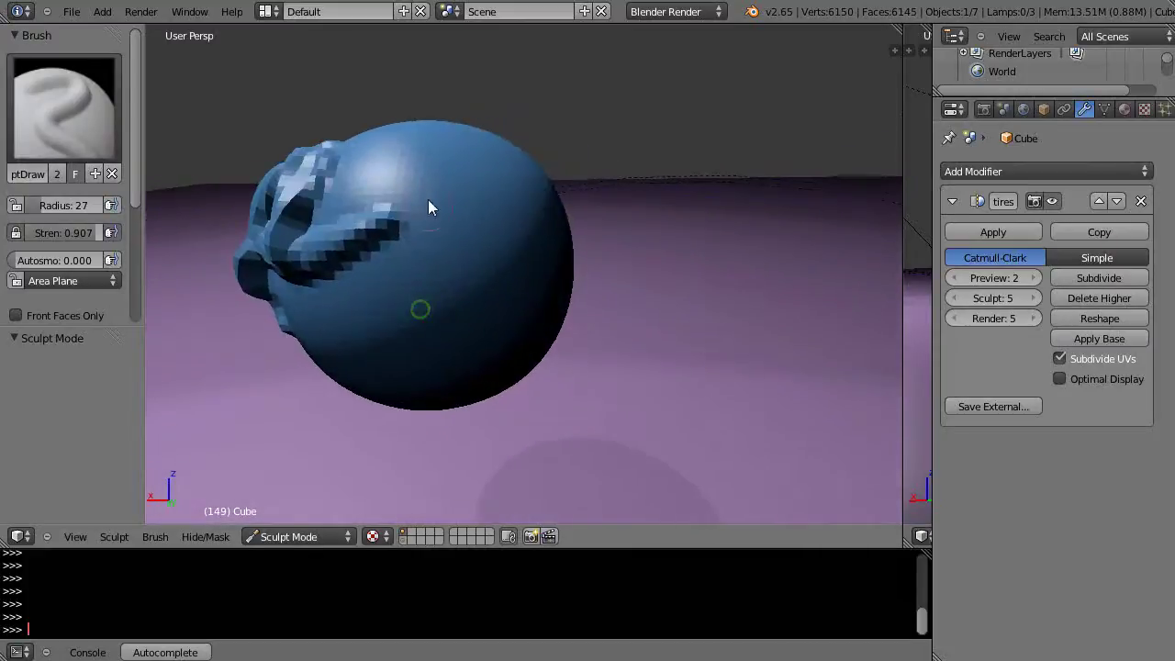
scroll(406, 281, up, 2)
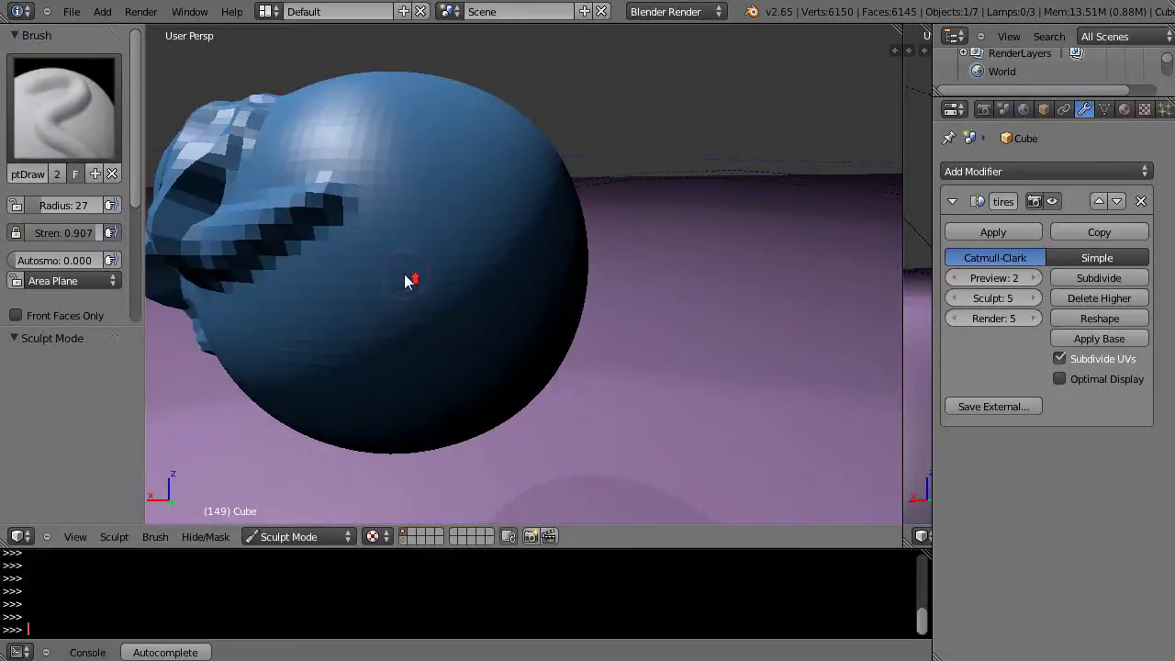
click(953, 298)
click(952, 299)
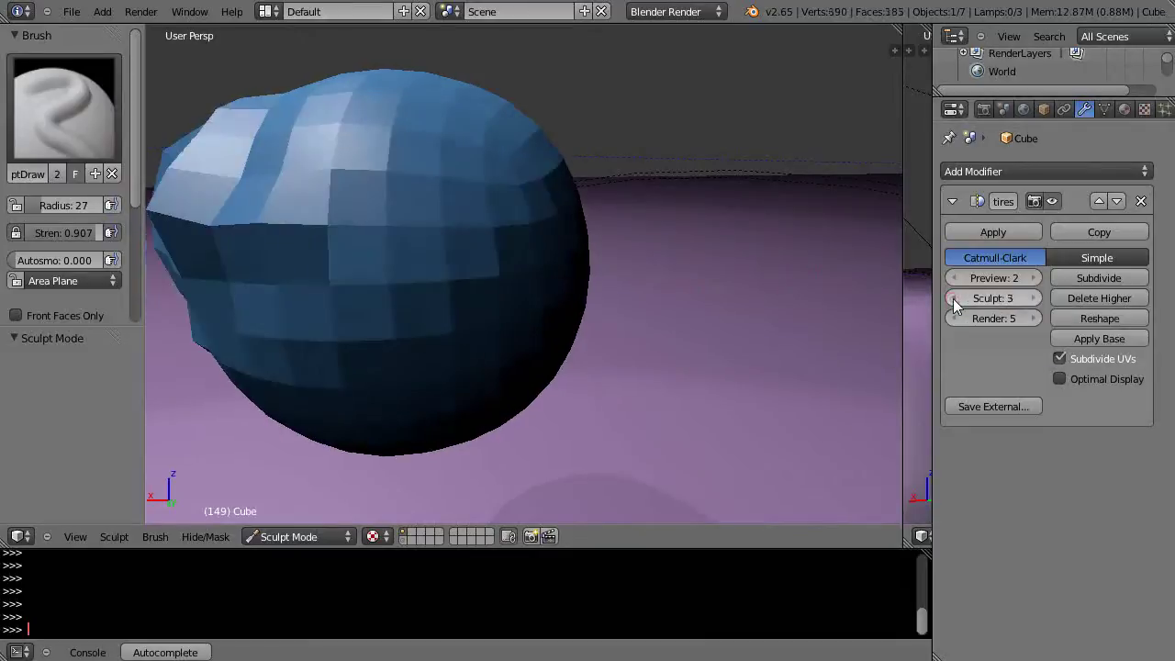
click(953, 298)
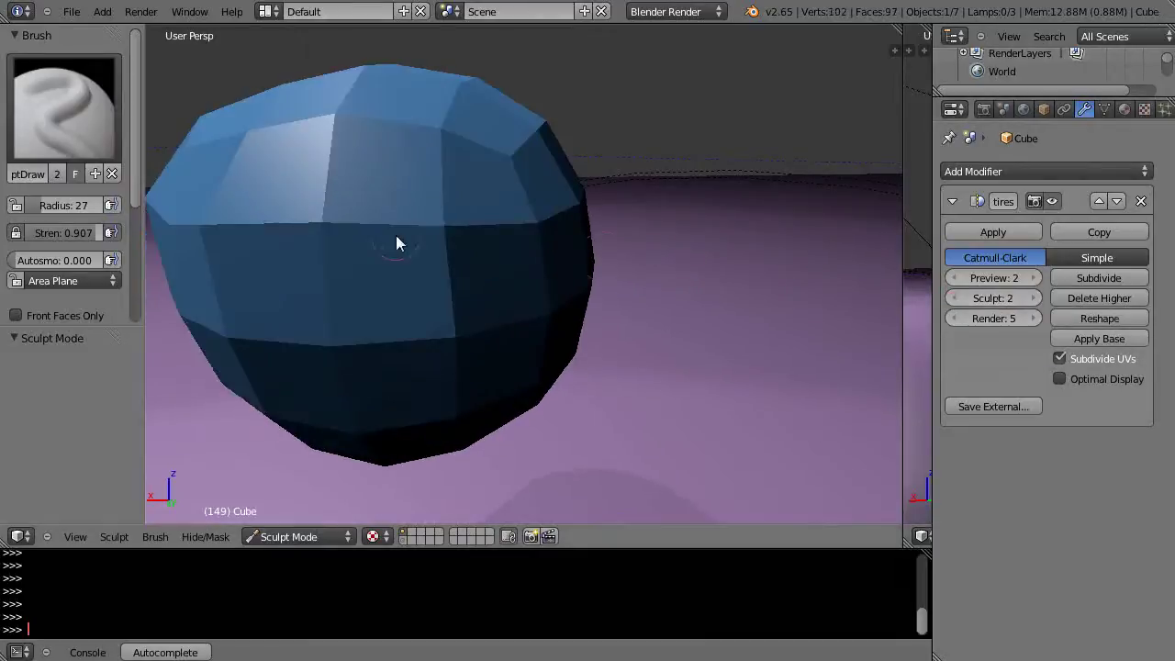
mouse_move(340, 174)
mouse_down()
mouse_move(323, 250)
mouse_move(322, 211)
mouse_up()
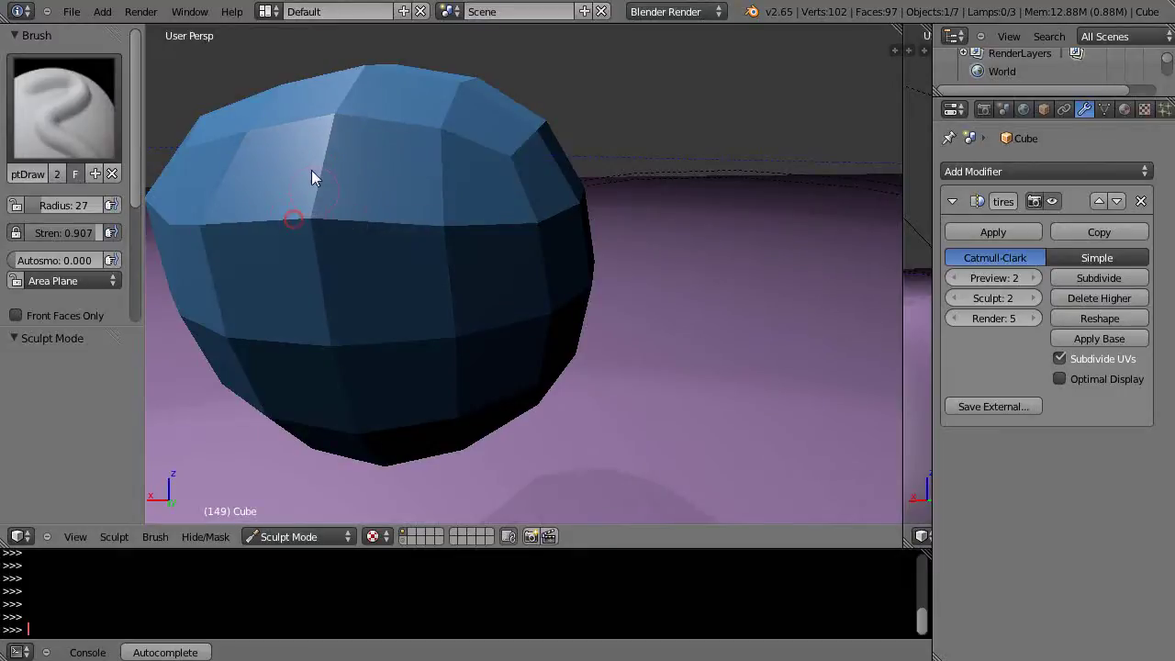
drag(309, 175, 312, 243)
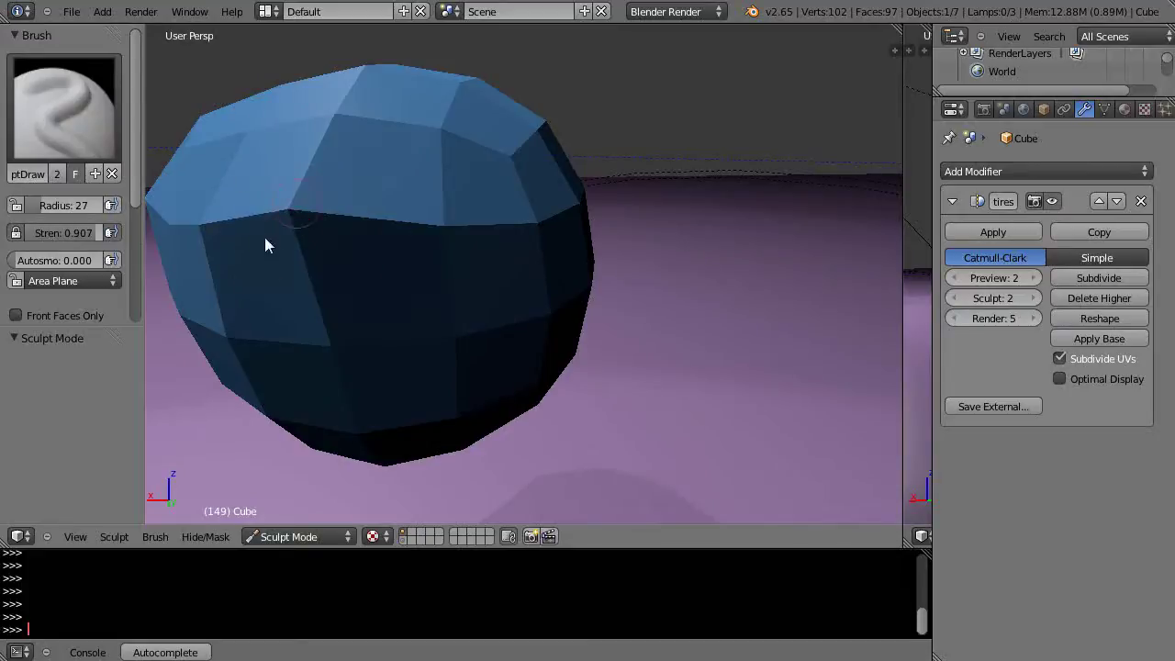
- Raise the sculpt level back to 5 and extend the raised ridge on the sphere
click(1034, 298)
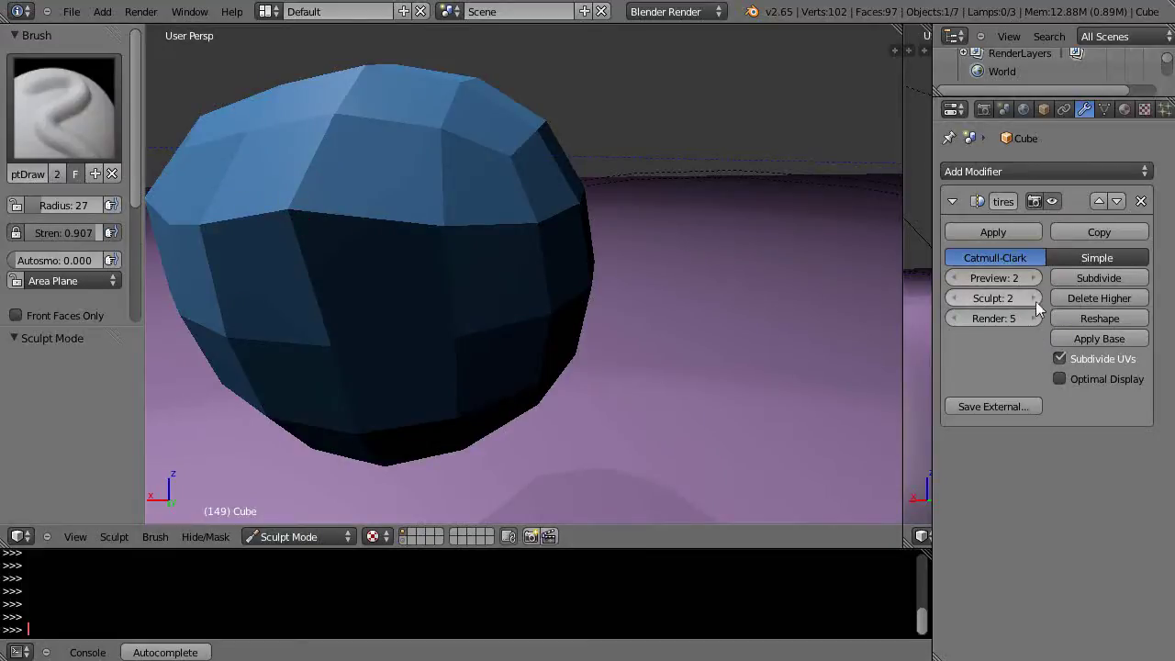
click(1035, 298)
click(1034, 298)
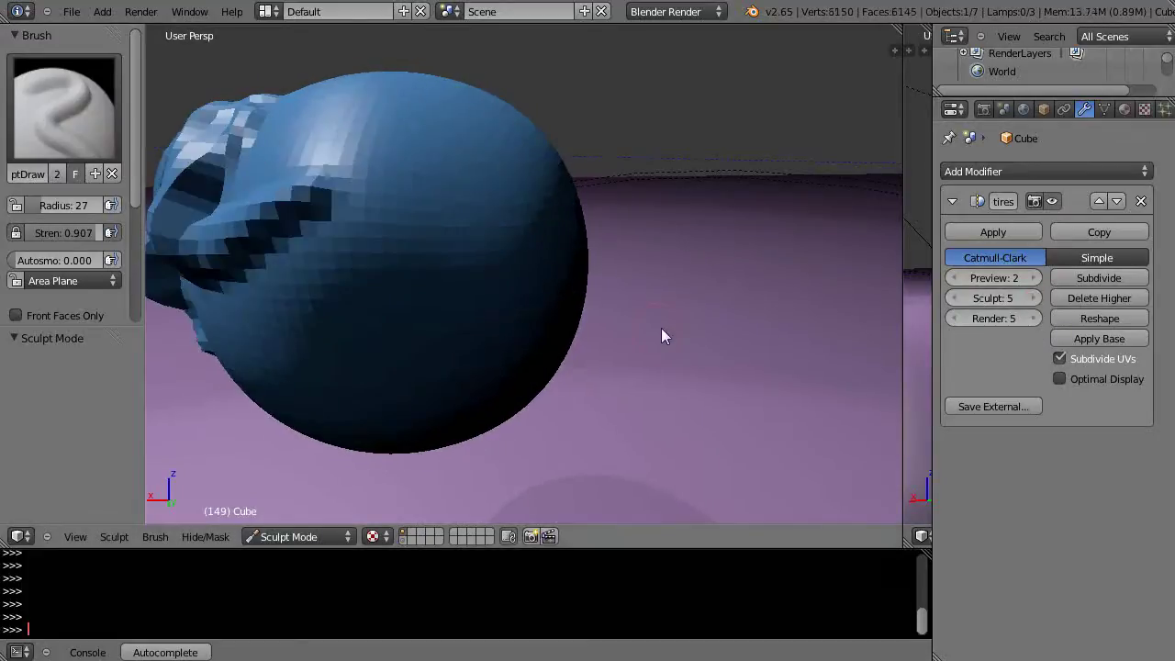
mouse_move(534, 303)
middle_down()
mouse_move(524, 270)
mouse_move(651, 299)
mouse_move(768, 201)
mouse_move(624, 117)
middle_up()
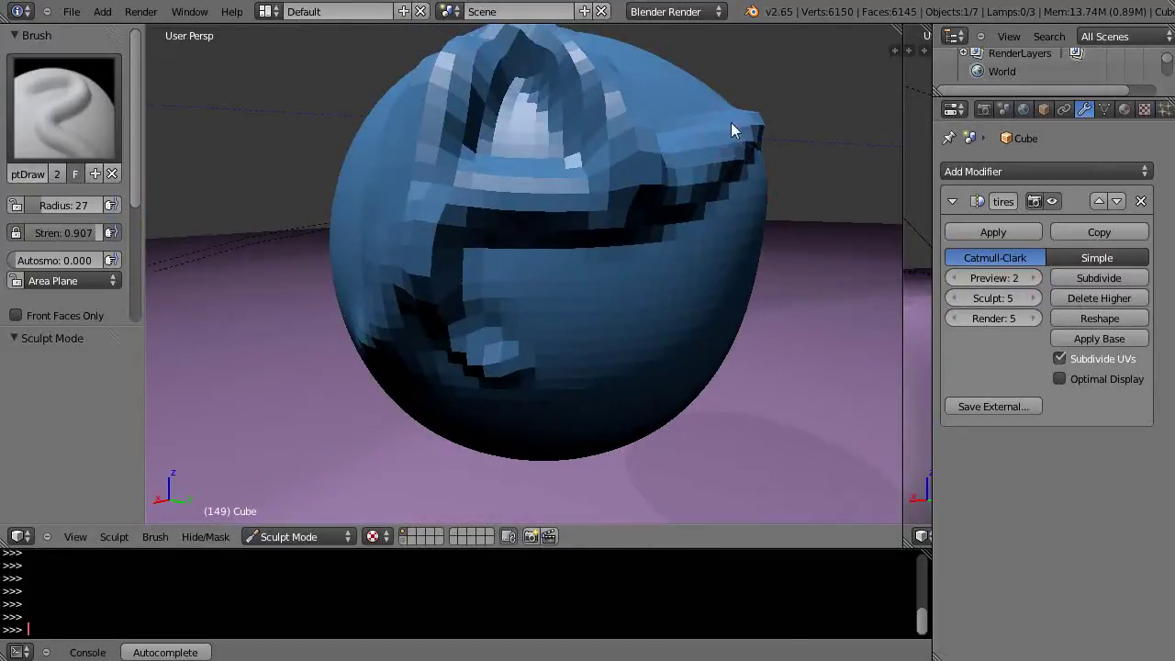
mouse_move(787, 234)
middle_down()
mouse_move(789, 245)
mouse_move(722, 260)
middle_up()
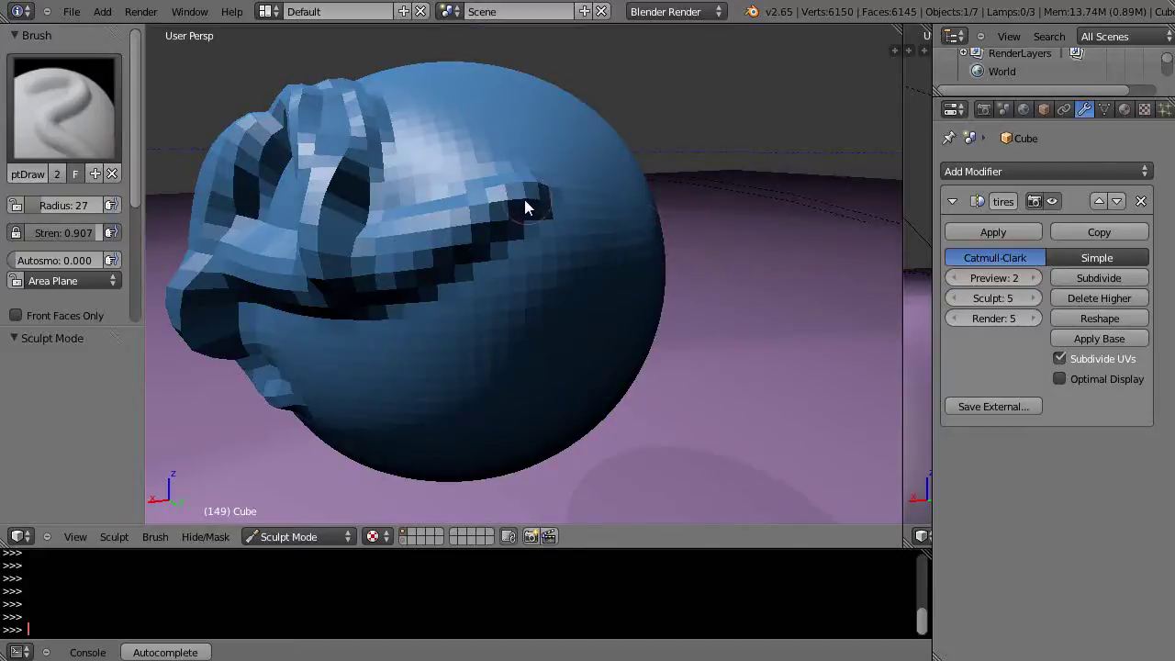
mouse_move(516, 186)
mouse_down()
mouse_move(561, 183)
mouse_move(435, 241)
mouse_move(512, 211)
mouse_move(571, 160)
mouse_move(546, 194)
mouse_move(425, 254)
mouse_move(510, 210)
mouse_move(549, 155)
mouse_up()
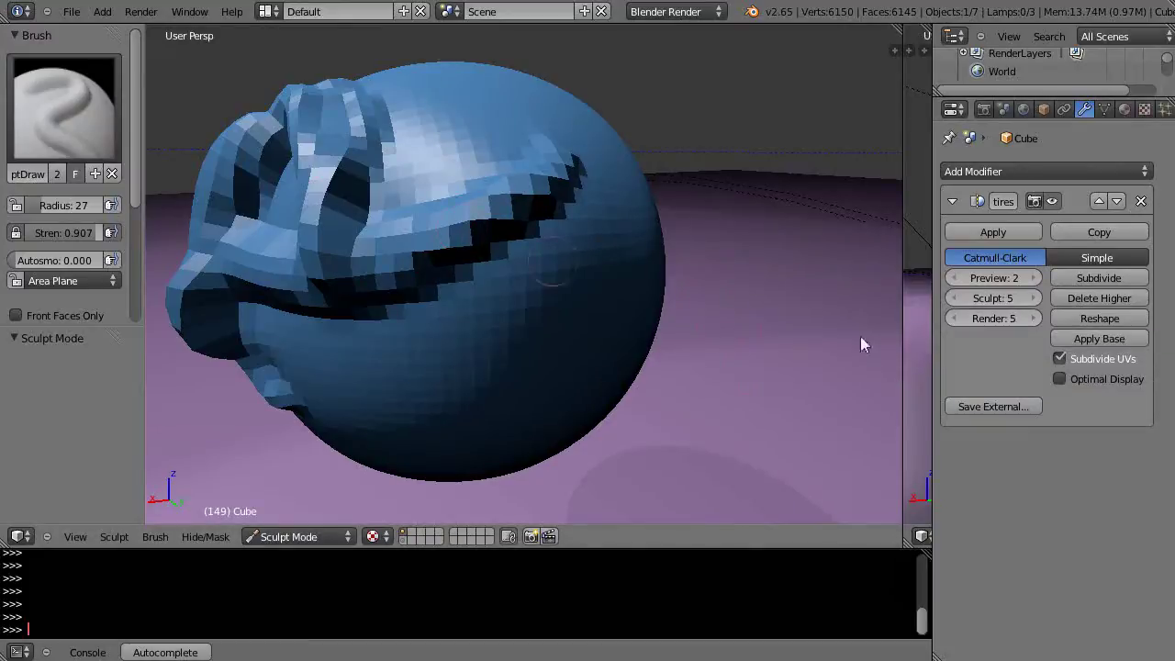
- Render the sculpted sphere, then re-render it at Multires render level 1 and again at level 2
key(F12)
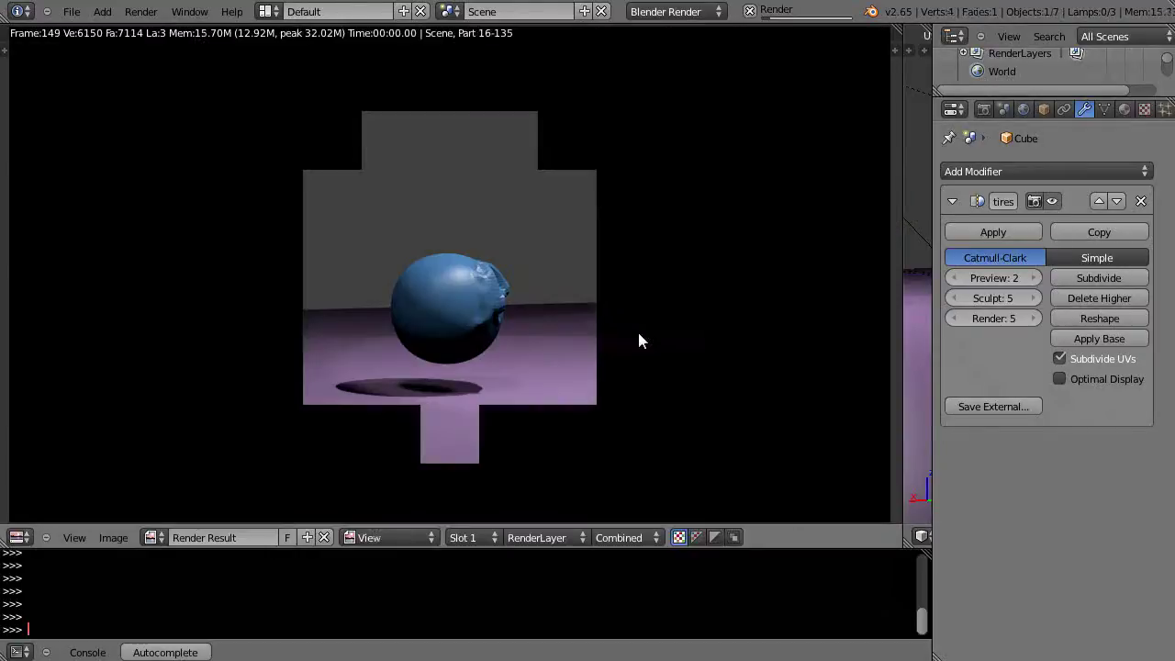
scroll(579, 335, up, 3)
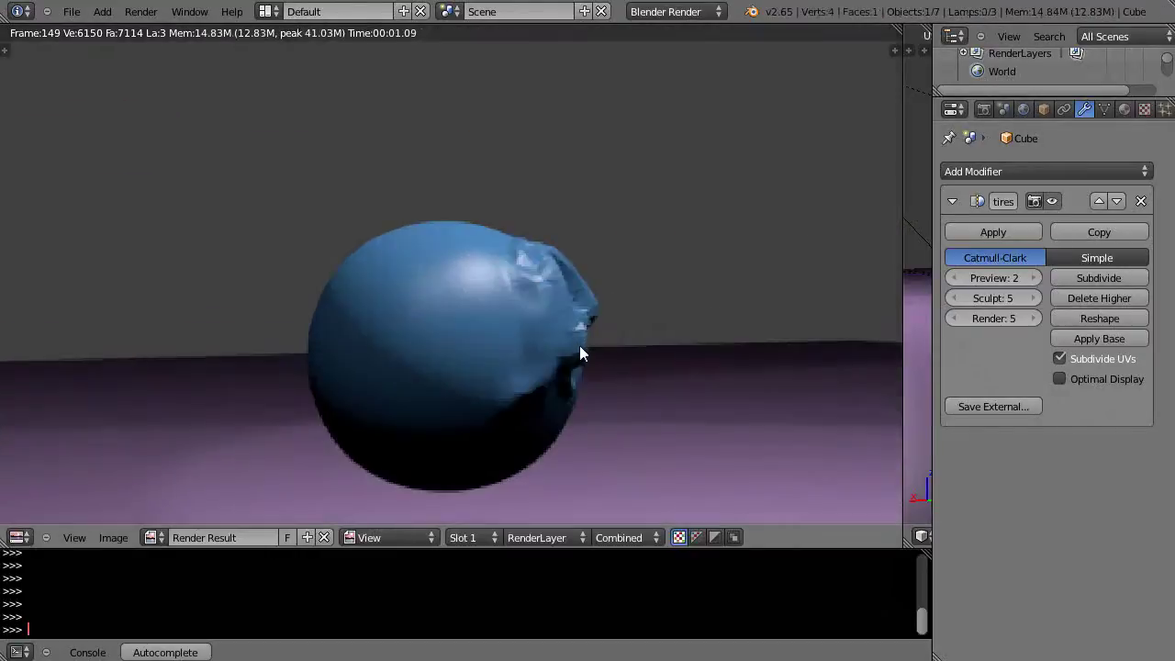
click(953, 319)
click(954, 319)
click(953, 319)
click(954, 318)
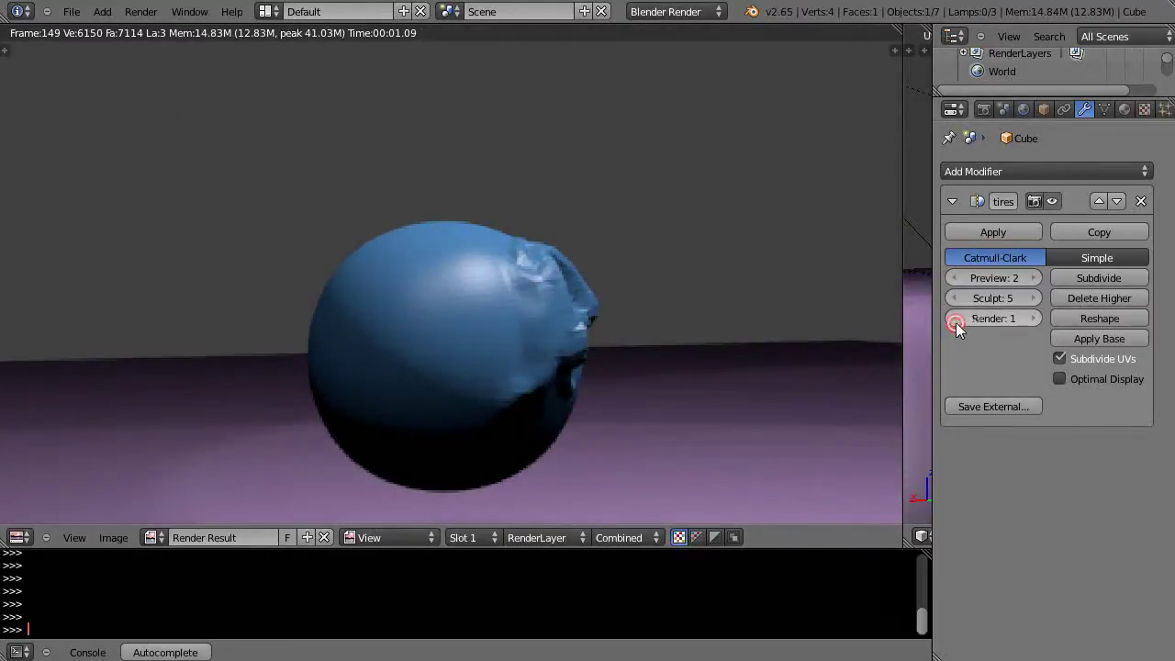
key(F12)
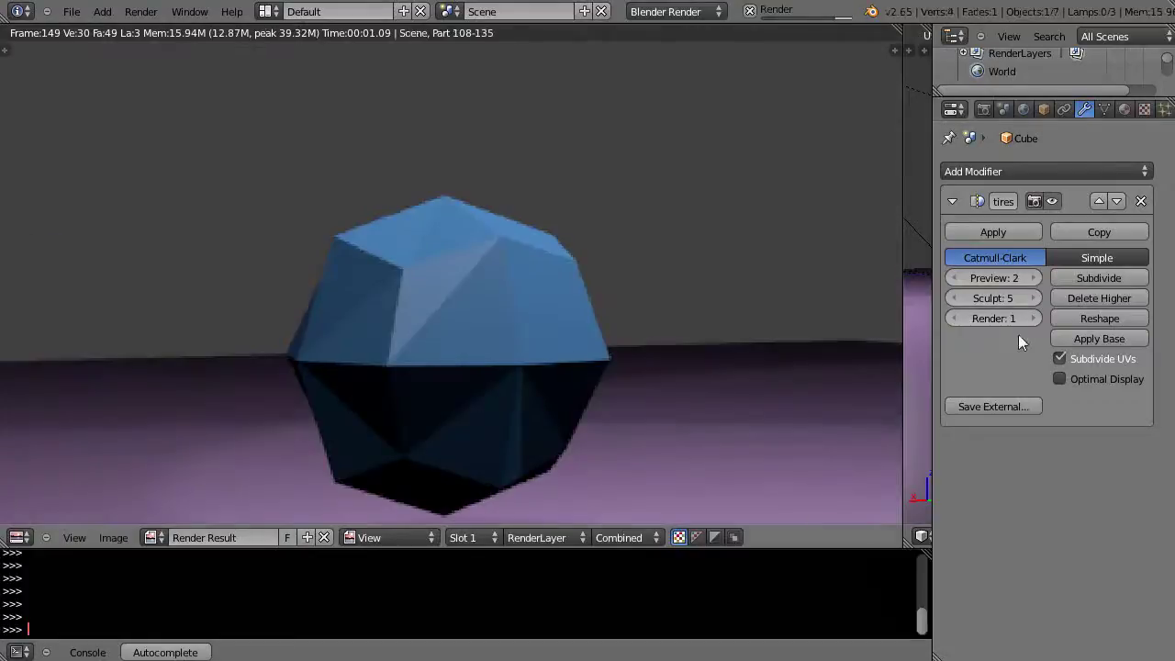
click(1034, 319)
key(F12)
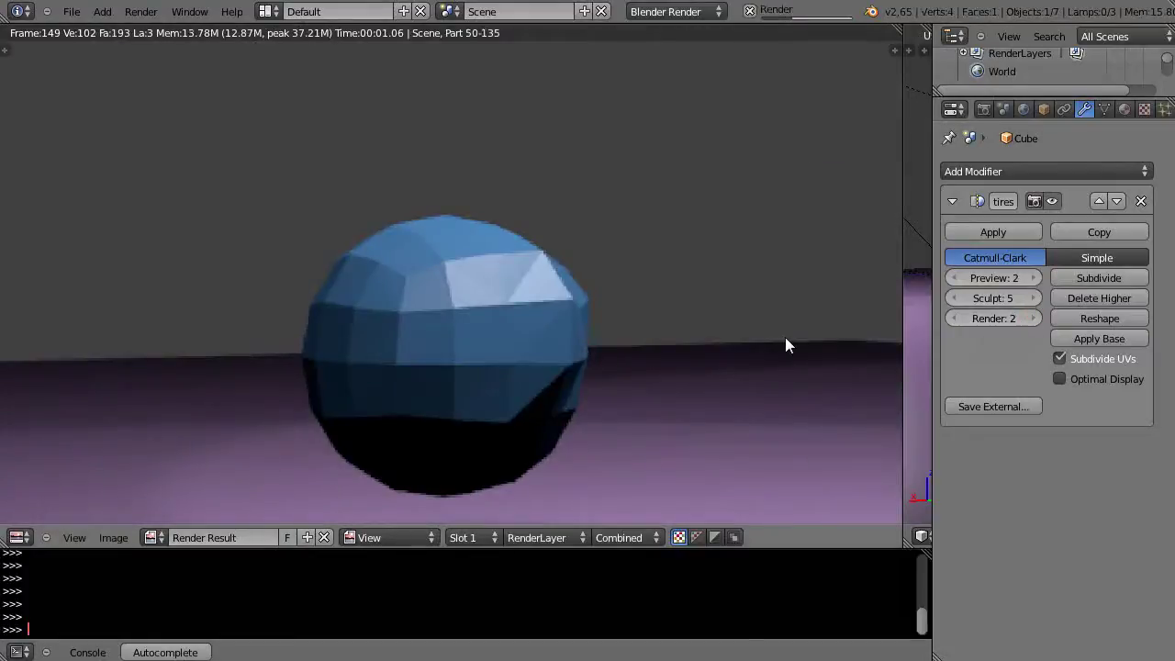